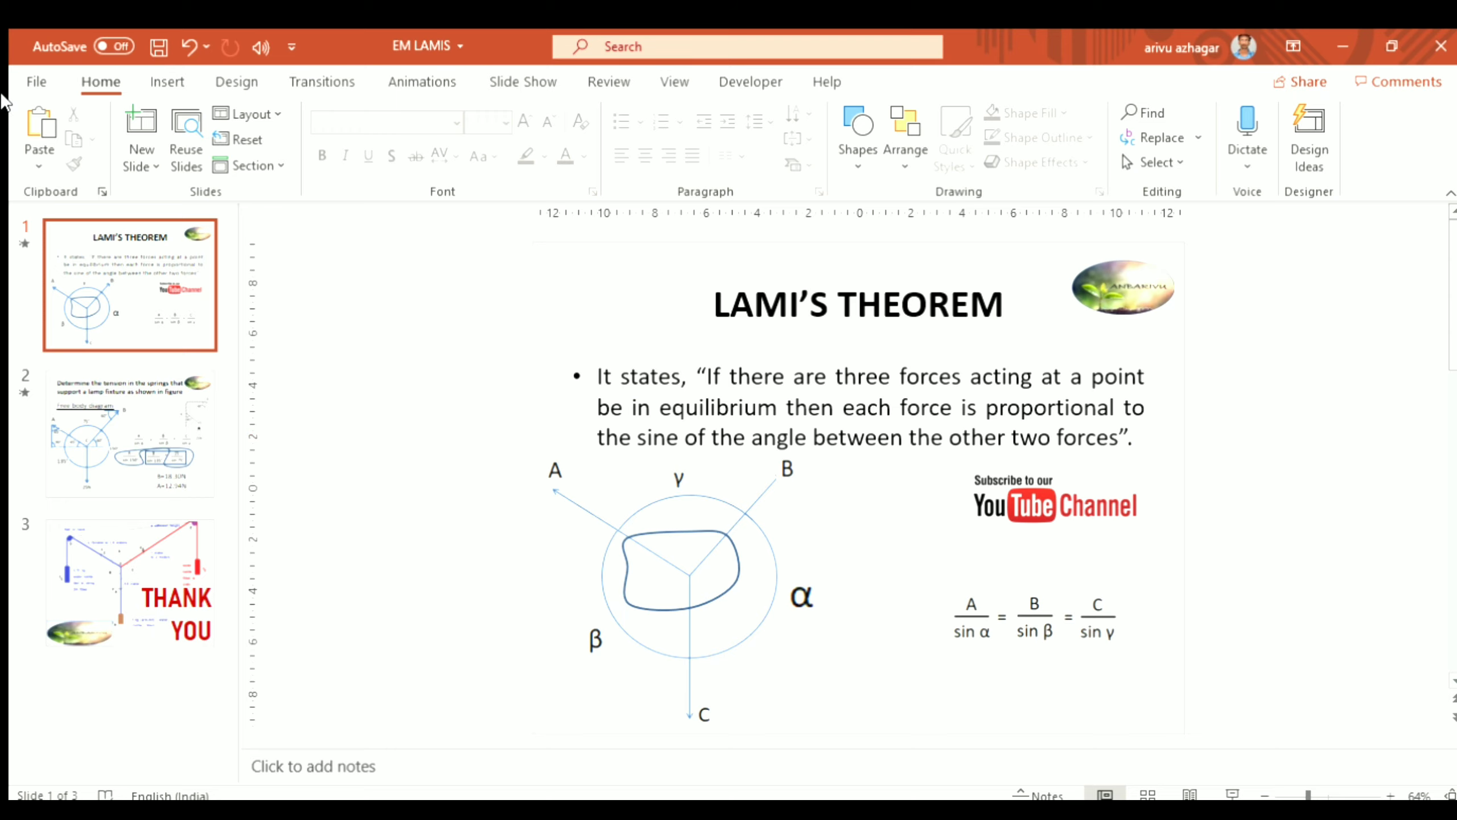
# Launch Screen Recording from the Insert tab's Media group on the Lami's theorem deck.
pyautogui.click(168, 81)
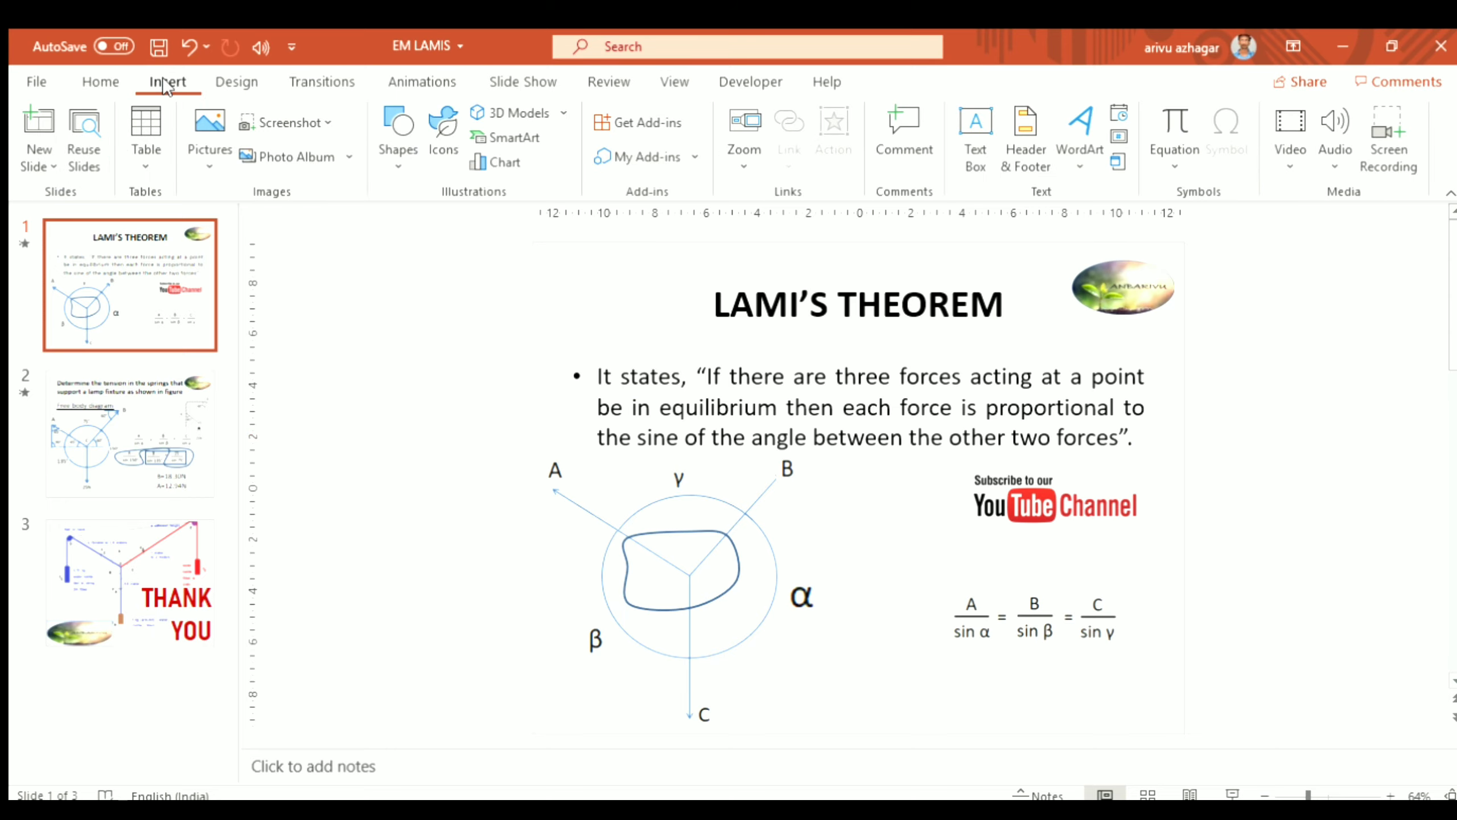
pyautogui.click(1385, 119)
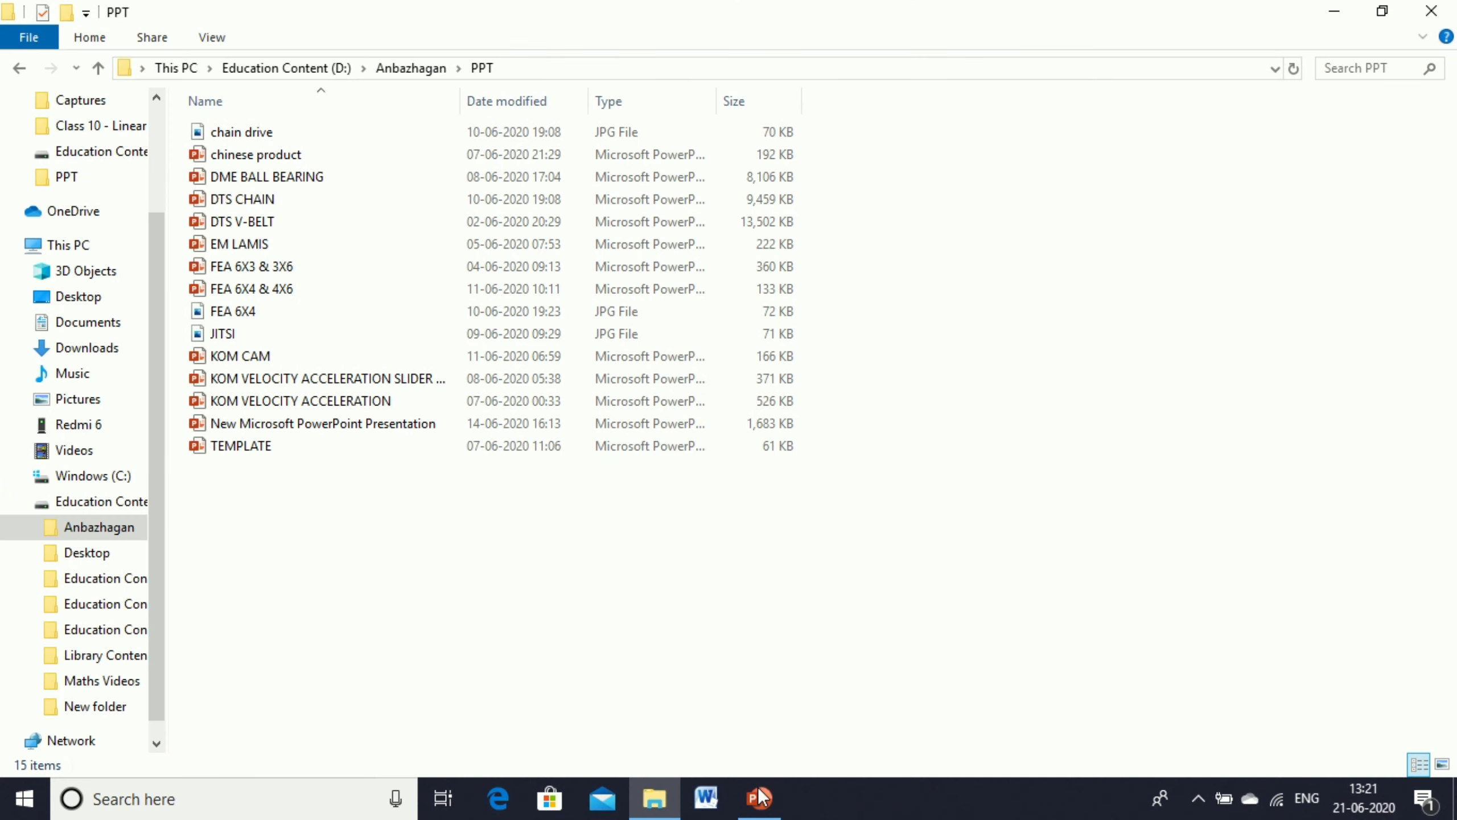
# Bring the PowerPoint window back in front of the presentation folder.
pyautogui.click(761, 801)
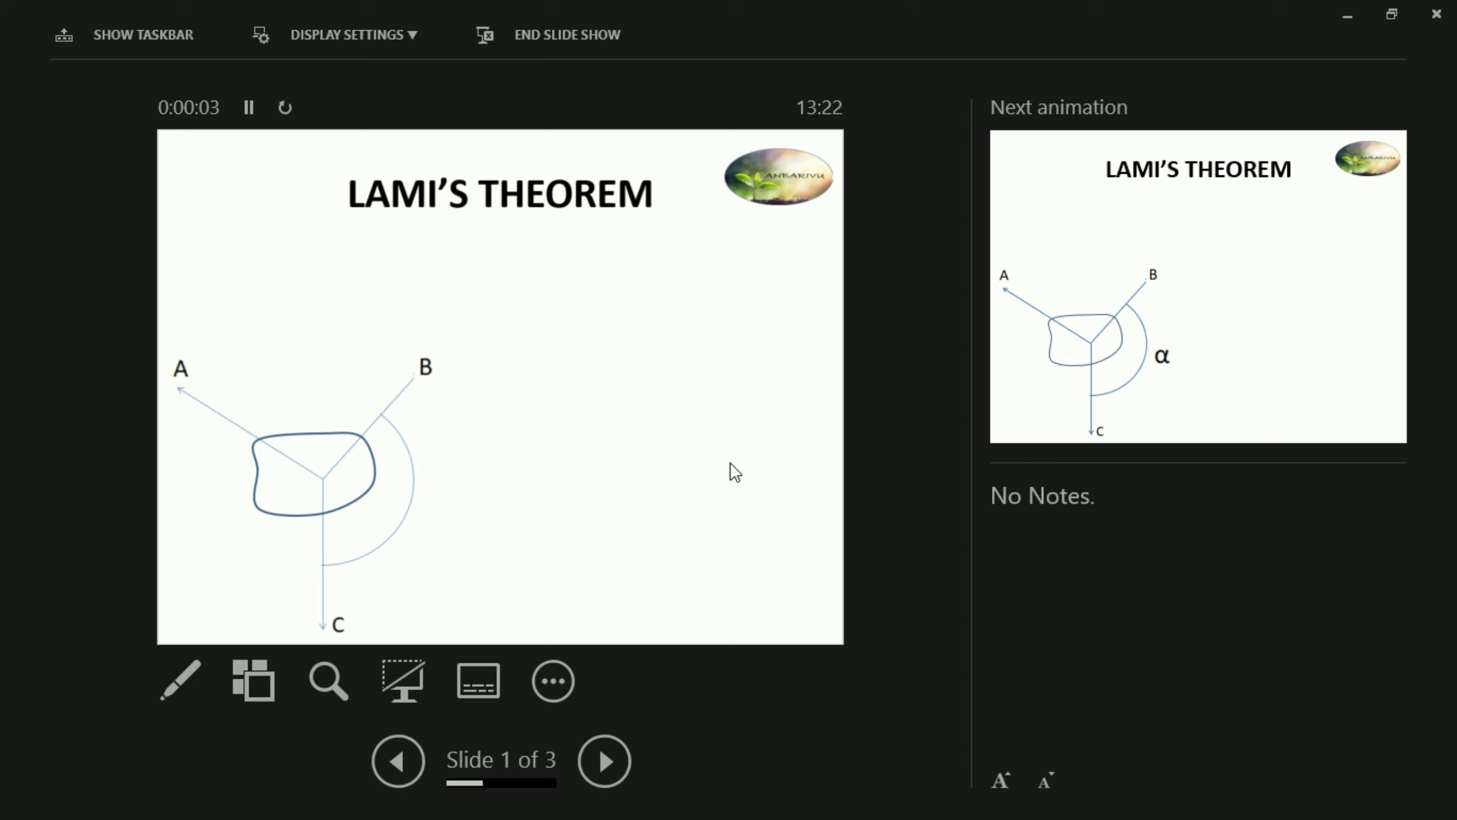
# Bring up the slide show's right-click menu to end the show.
pyautogui.rightClick(588, 391)
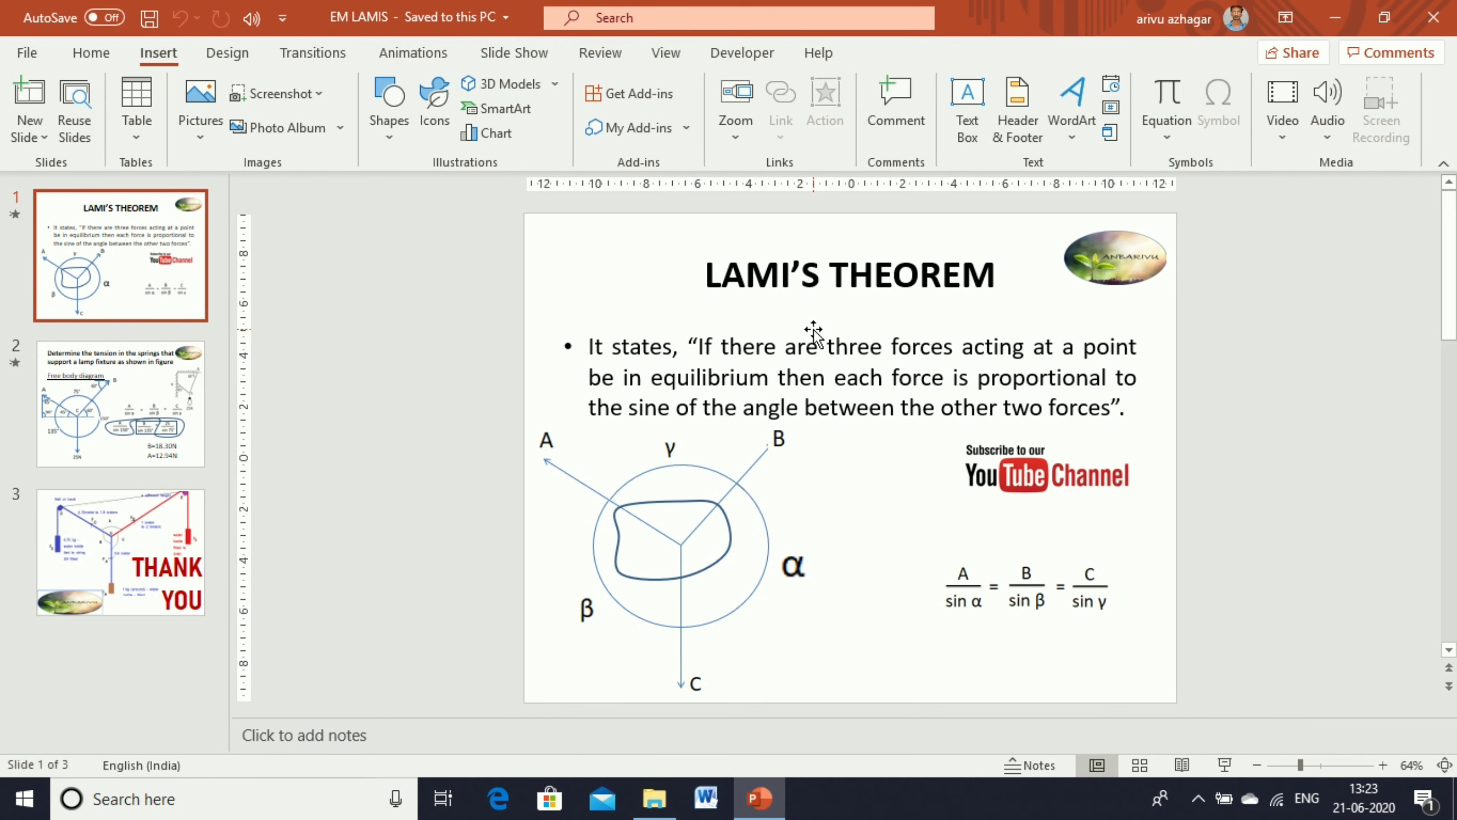
# Insert and play the captured video, then save it to the Desktop as Media1.
pyautogui.hotkey('ctrl', 'v')
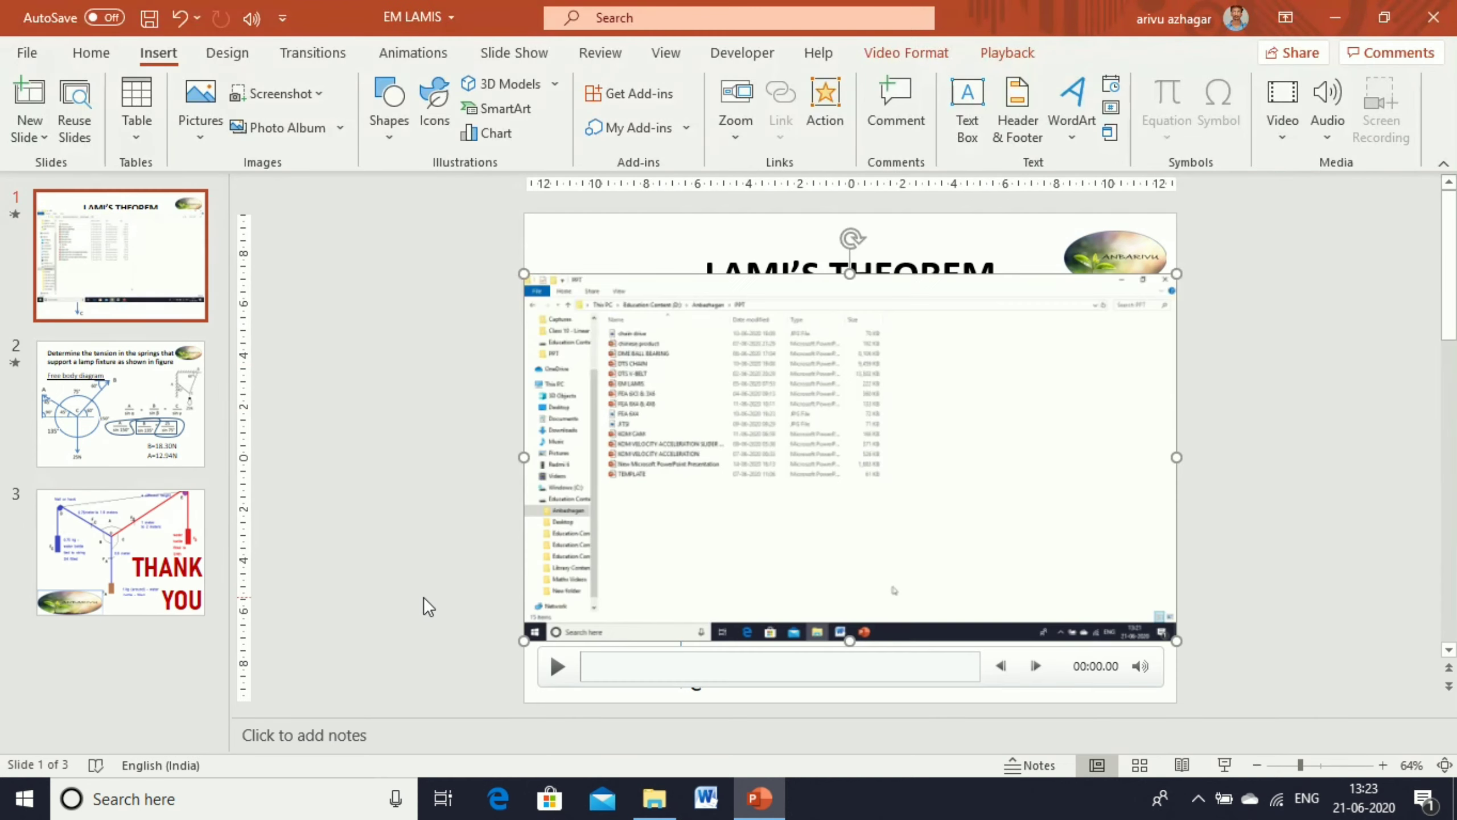
pyautogui.click(557, 666)
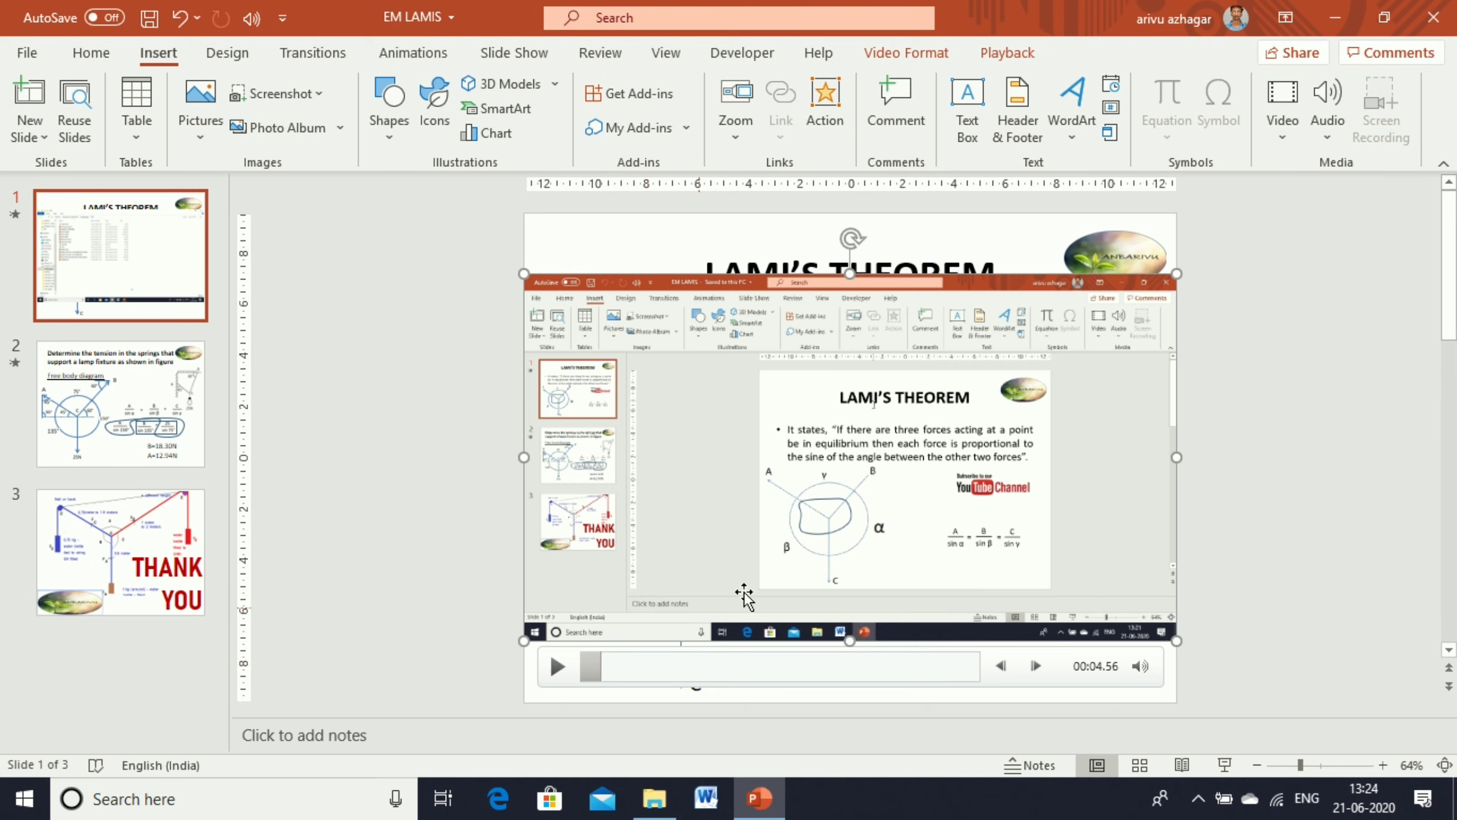
pyautogui.rightClick(835, 545)
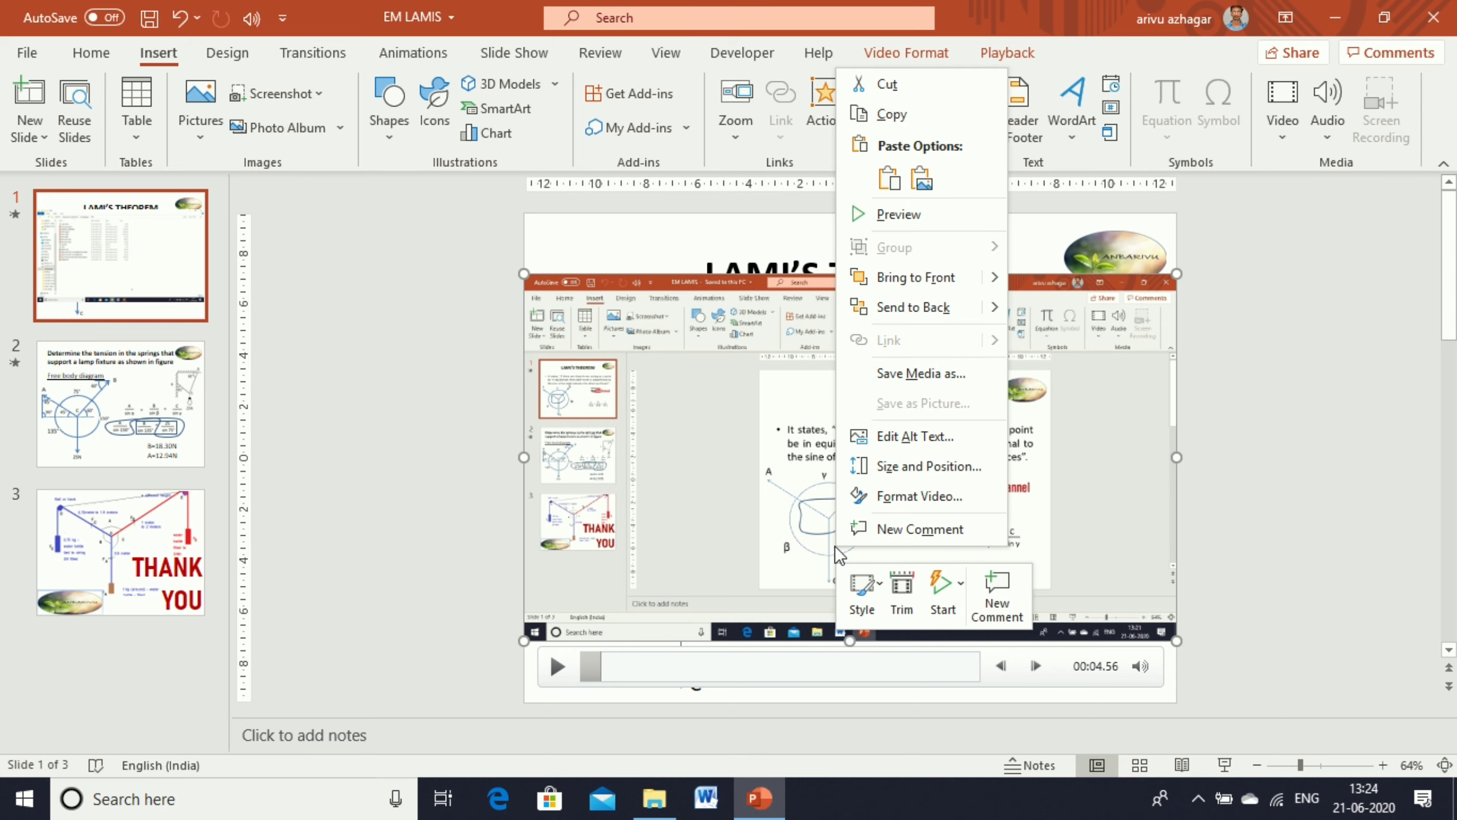
pyautogui.click(942, 377)
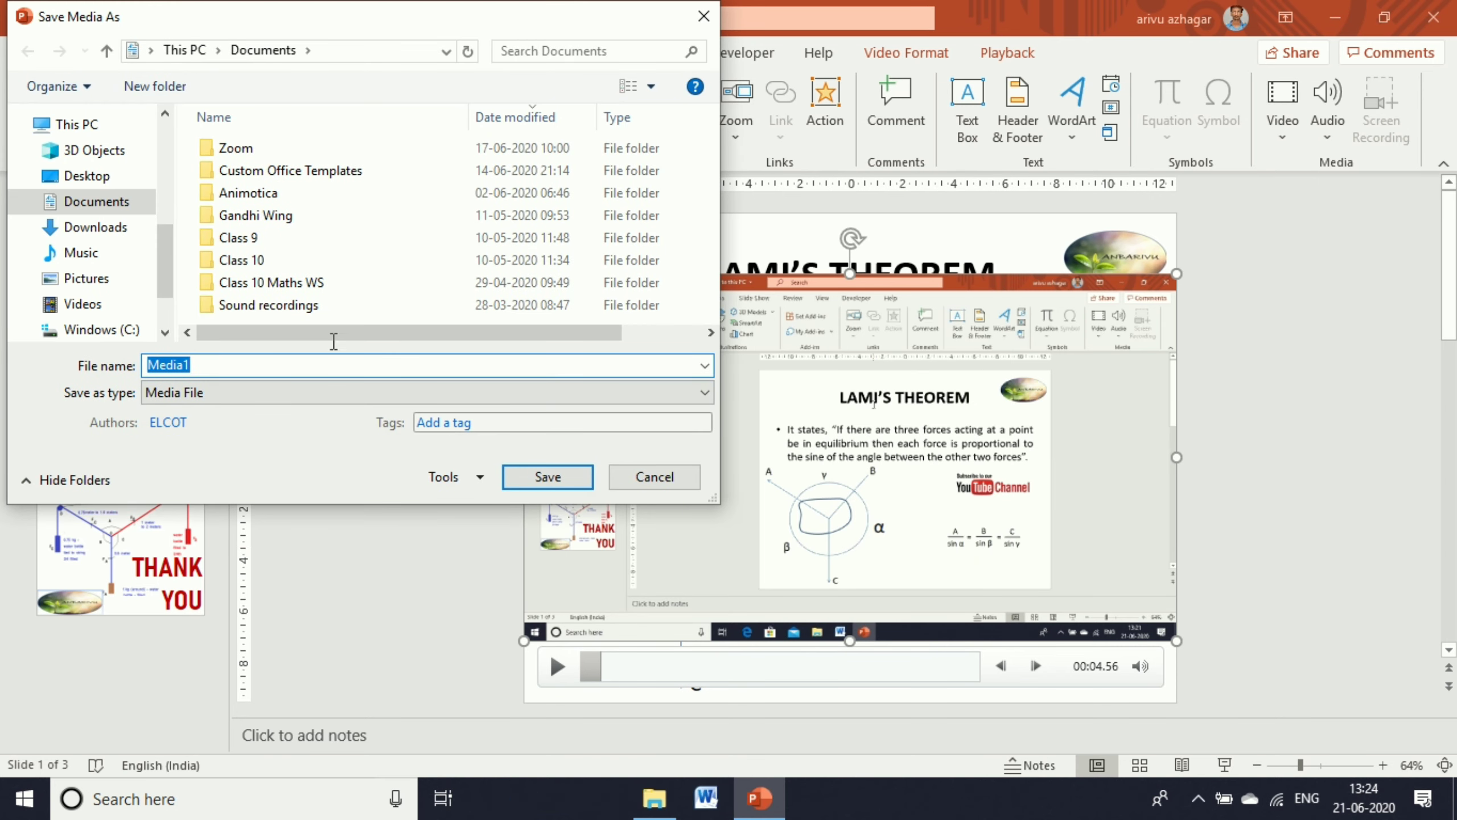
pyautogui.moveTo(165, 262)
pyautogui.mouseDown()
pyautogui.moveTo(165, 317)
pyautogui.moveTo(164, 246)
pyautogui.mouseUp()
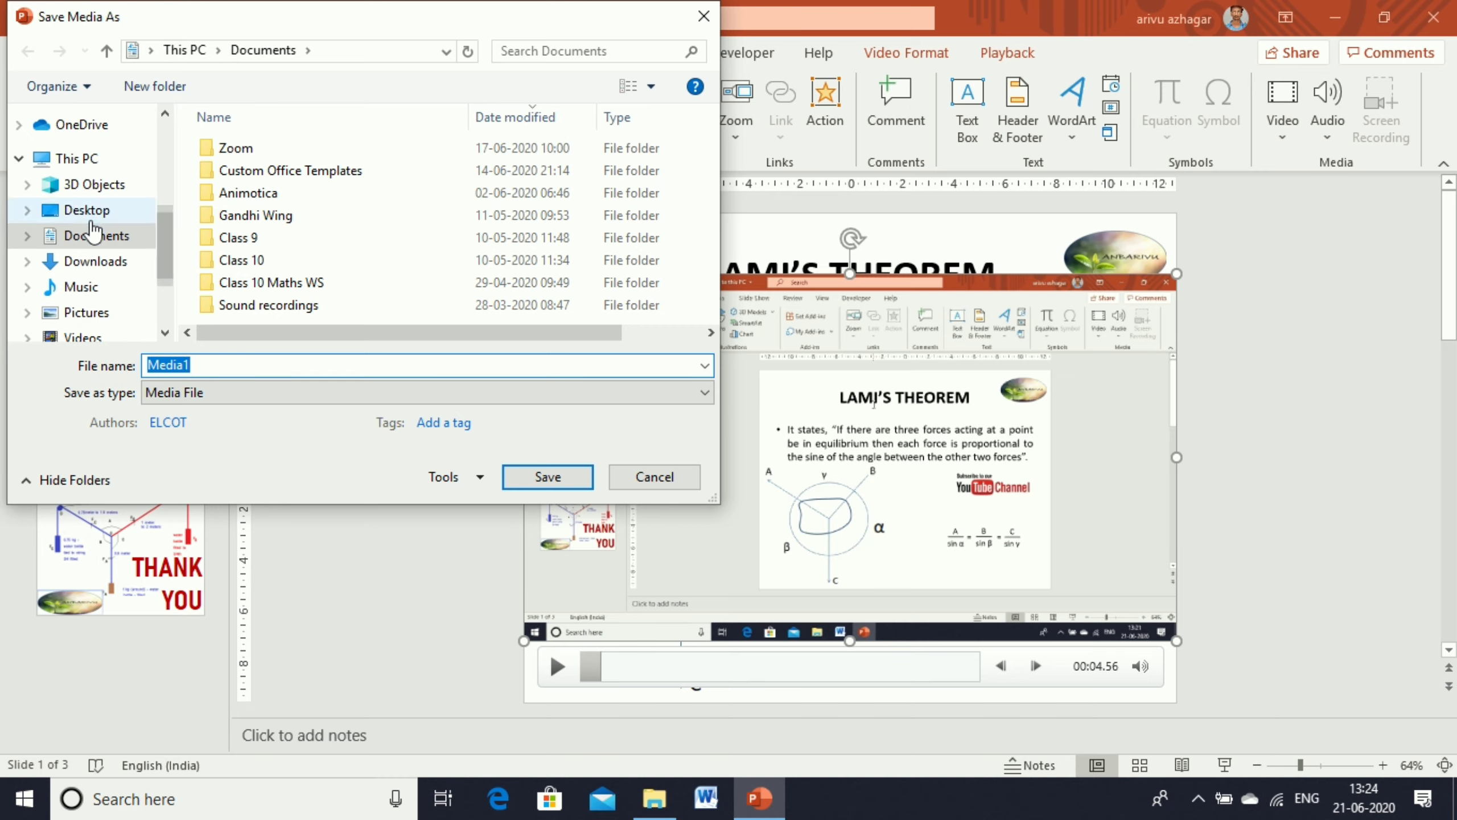
pyautogui.click(87, 211)
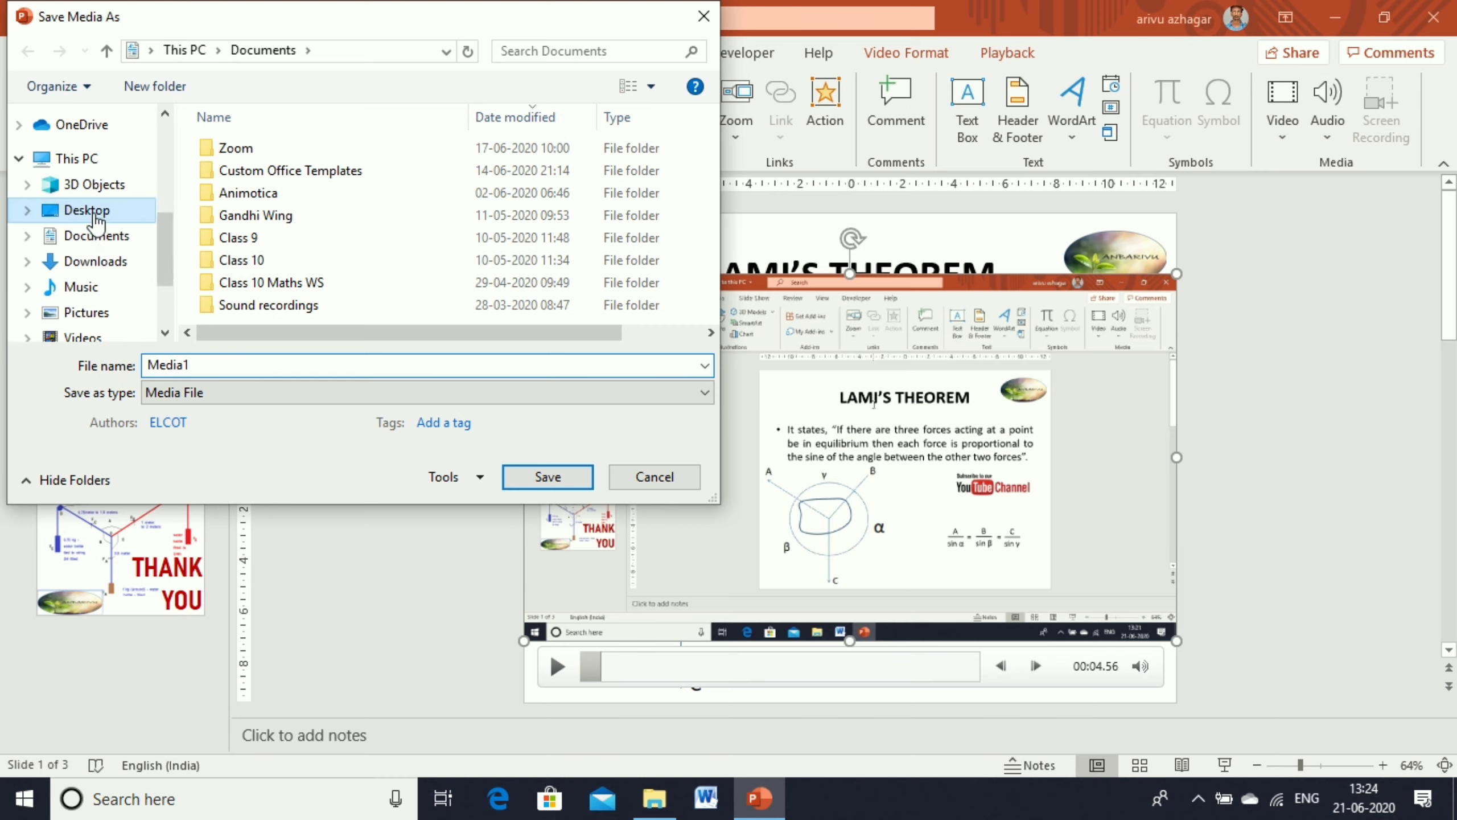
pyautogui.click(547, 476)
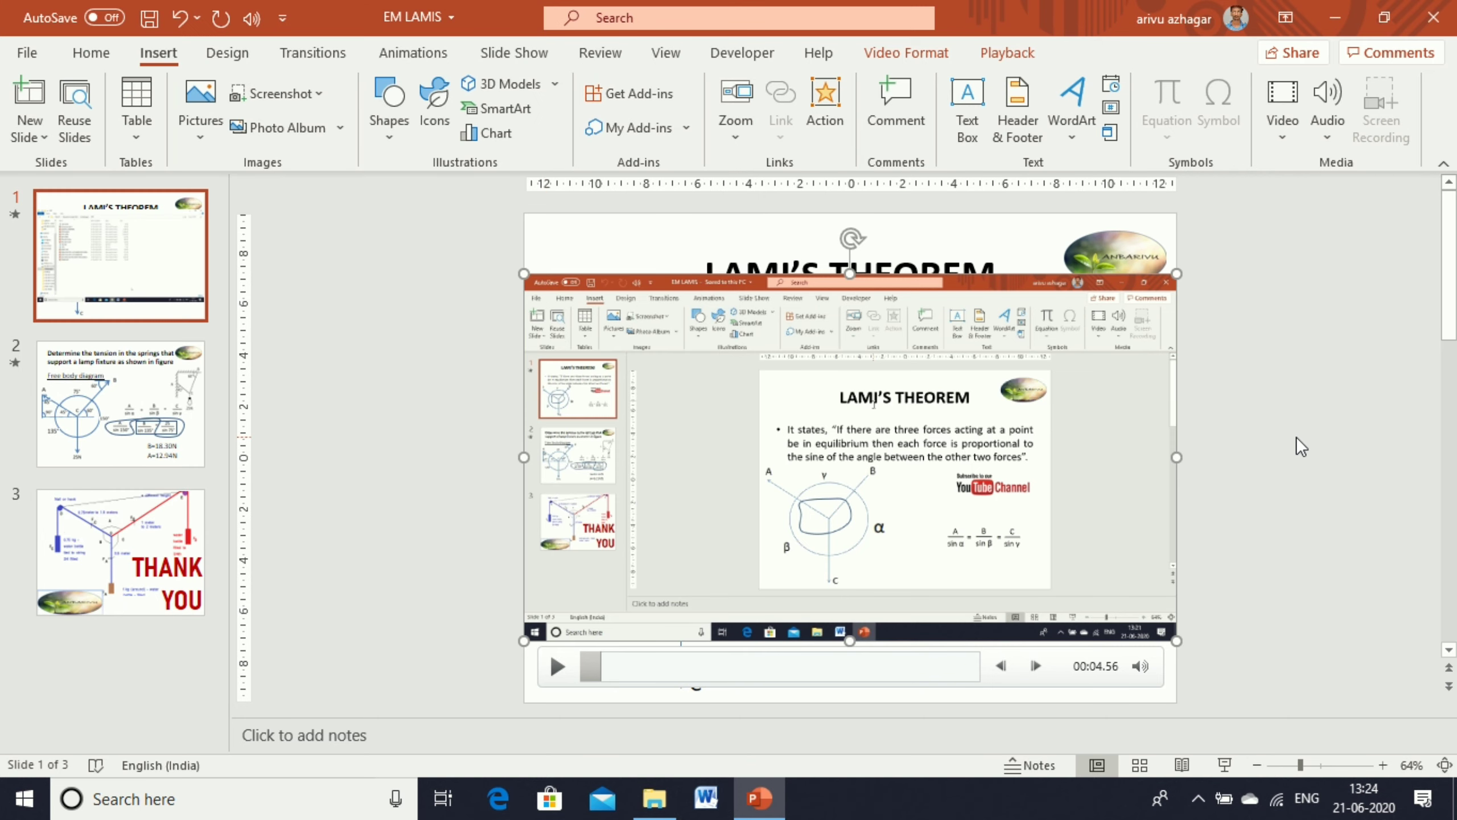
# Start a narrated slide show recording from the current slide, slide 1.
pyautogui.click(514, 53)
pyautogui.click(531, 126)
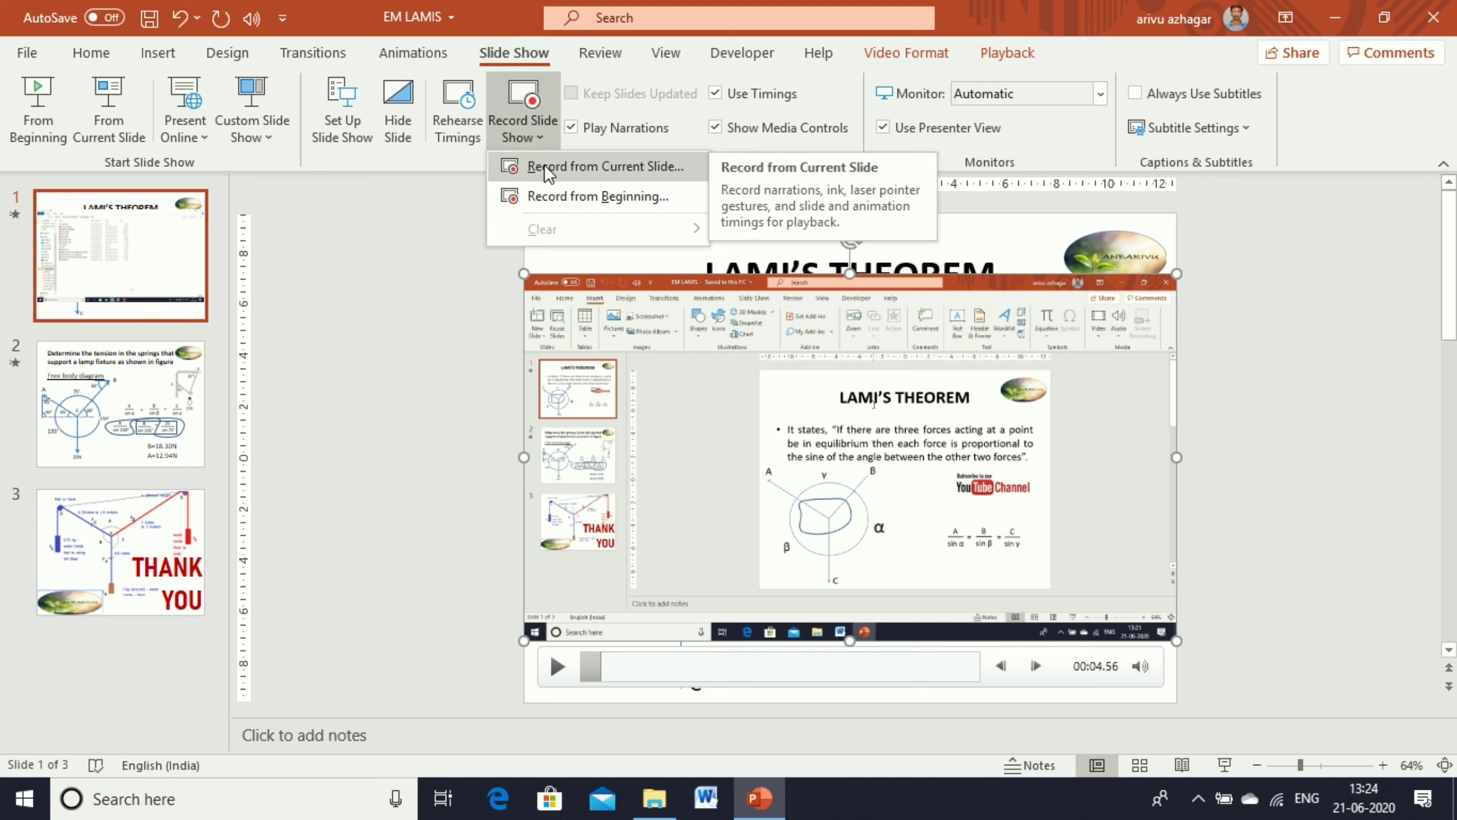
pyautogui.click(544, 165)
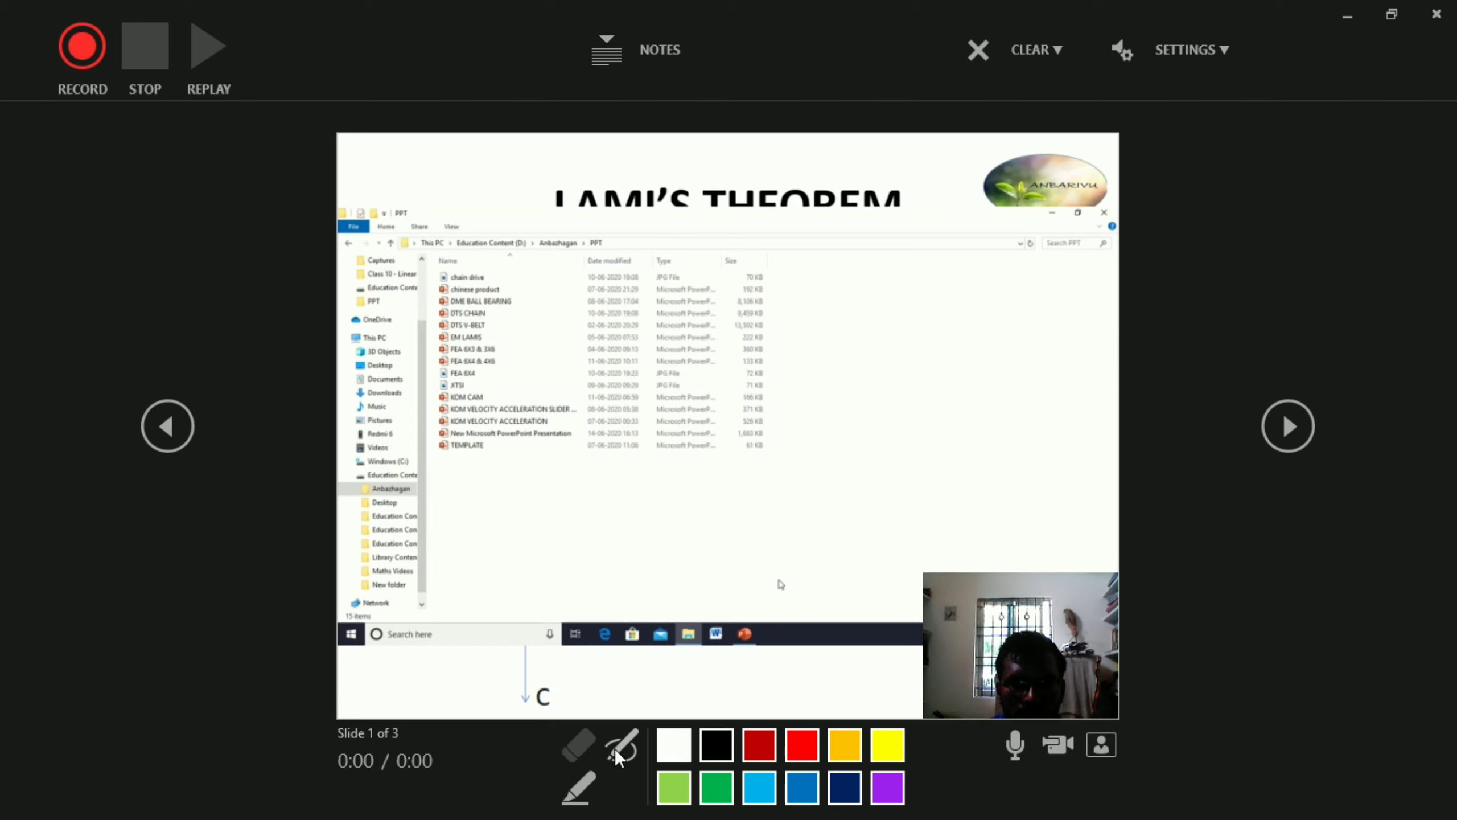
# Move the recorder to slide 3 and back to slide 2, then check the ink-clearing options.
pyautogui.click(1296, 427)
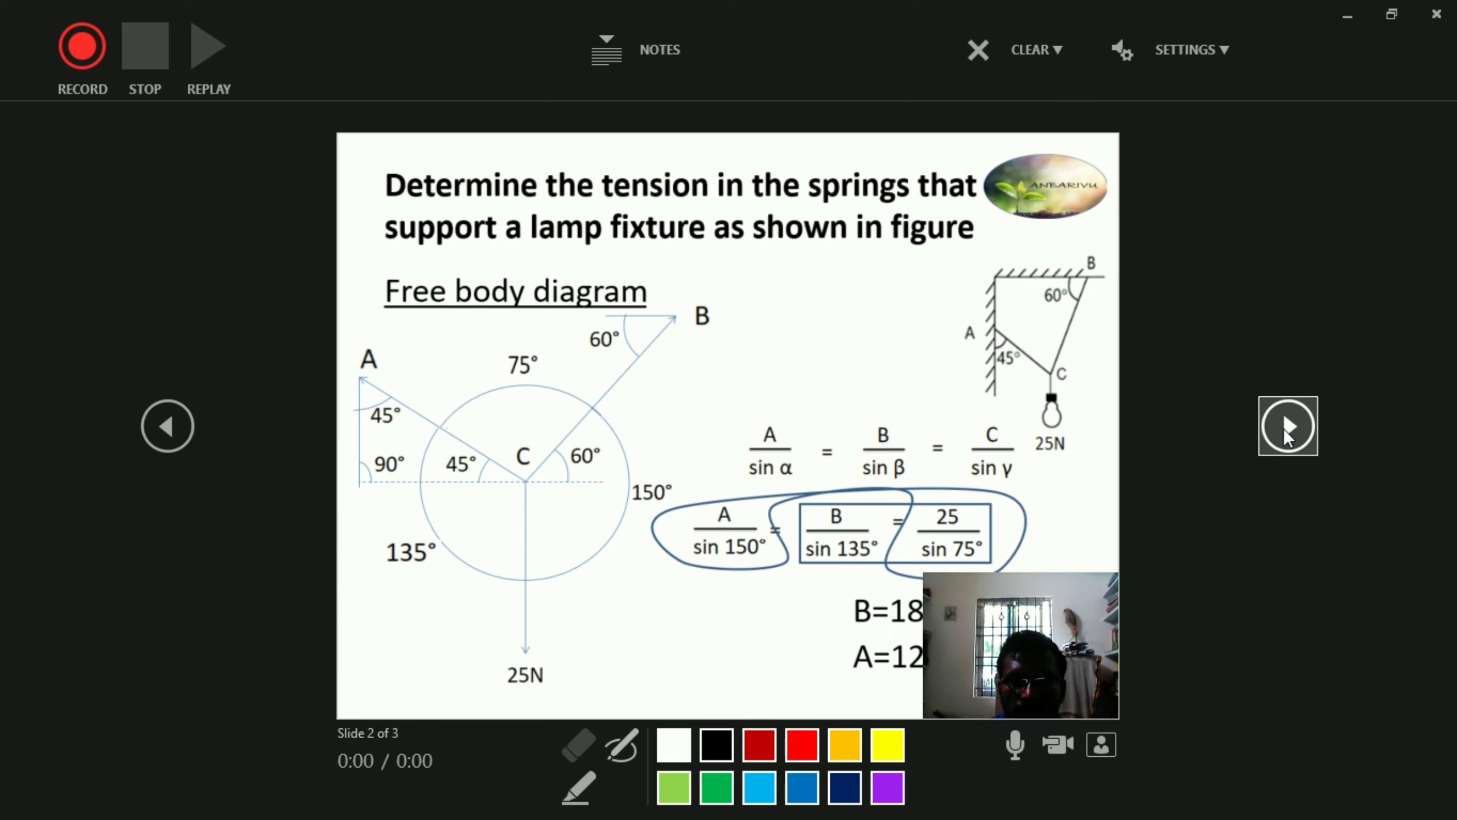
pyautogui.click(635, 442)
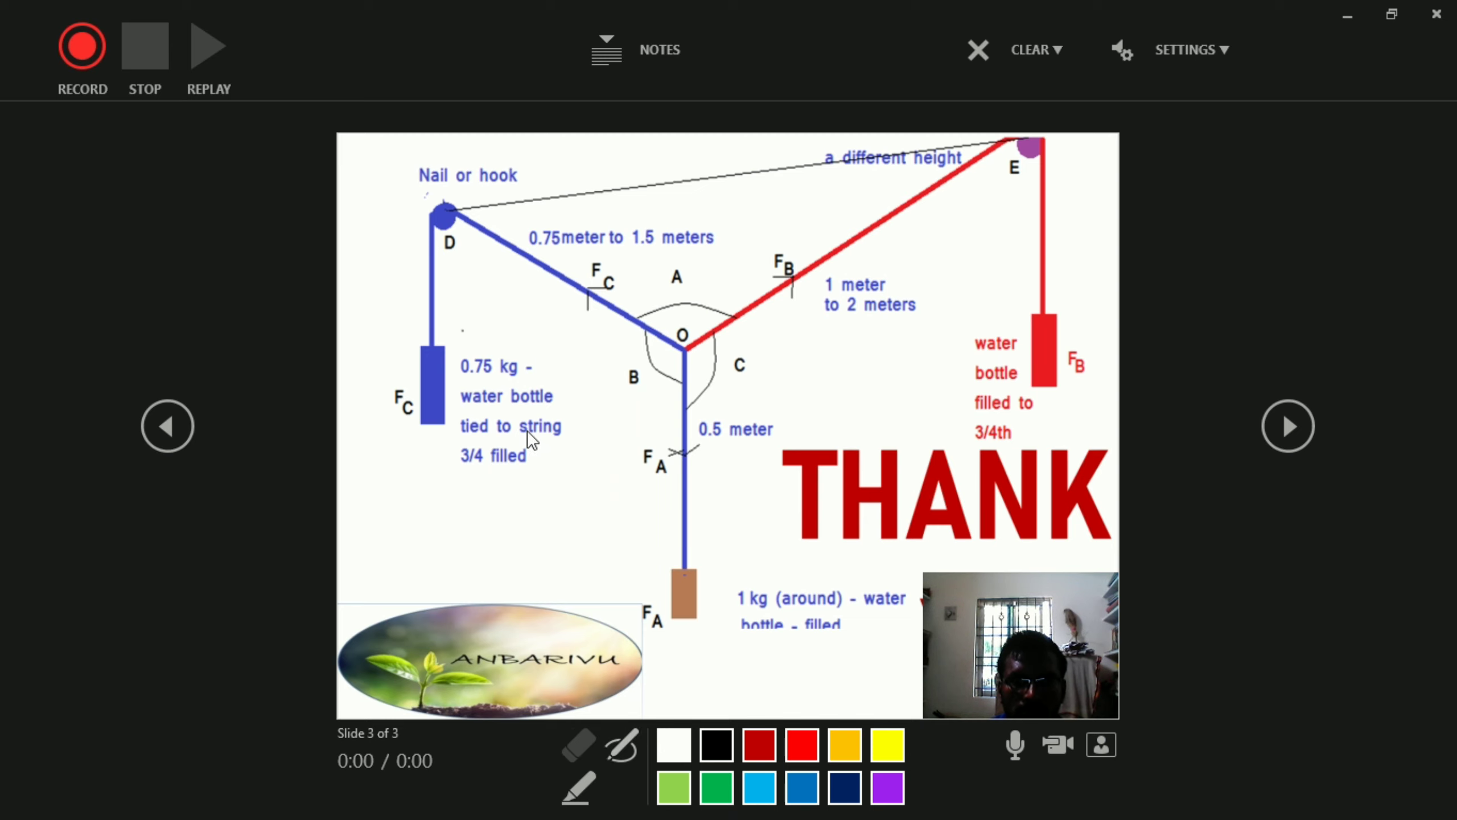
pyautogui.click(168, 425)
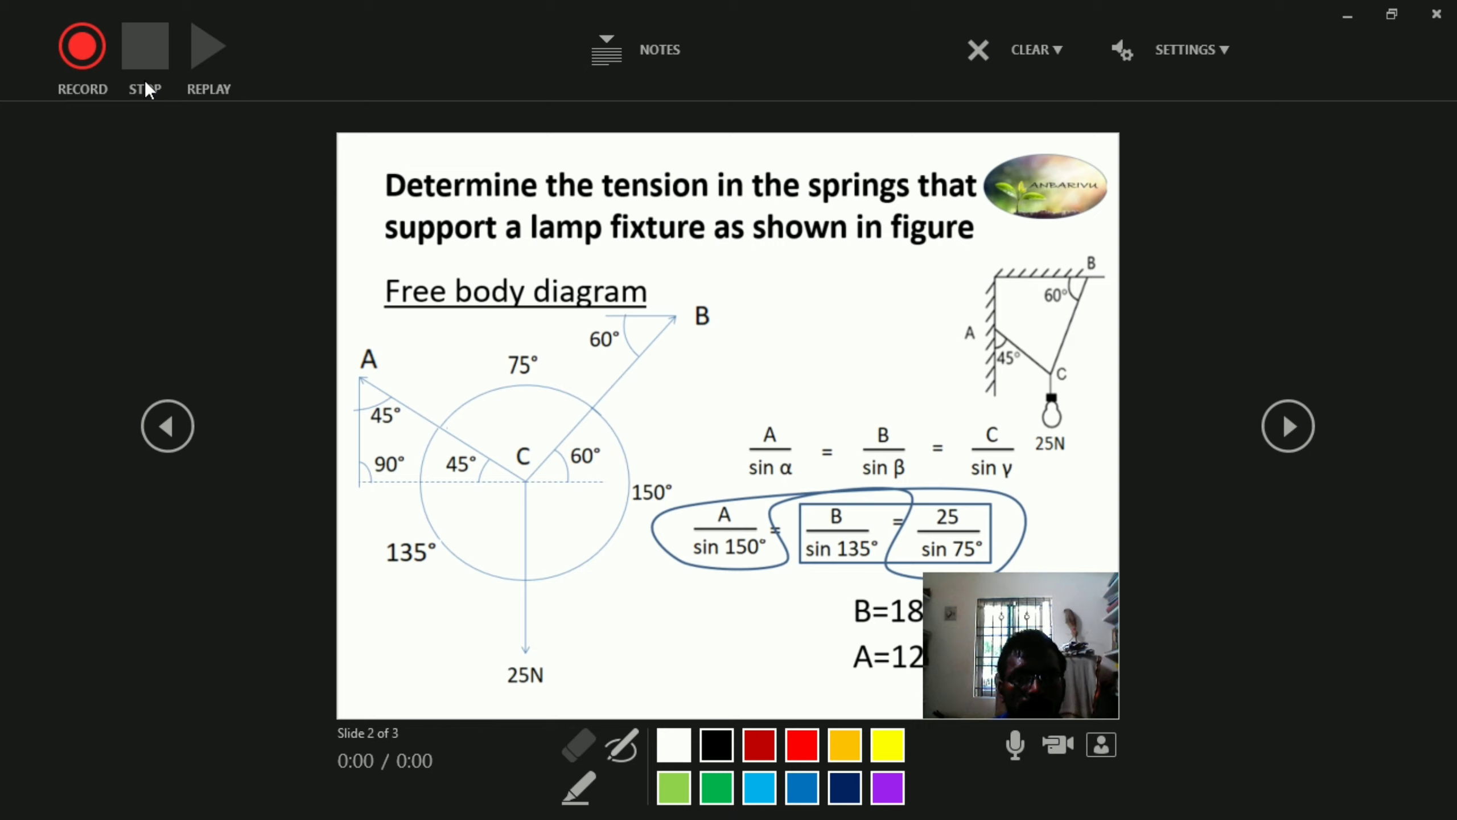
pyautogui.click(1054, 48)
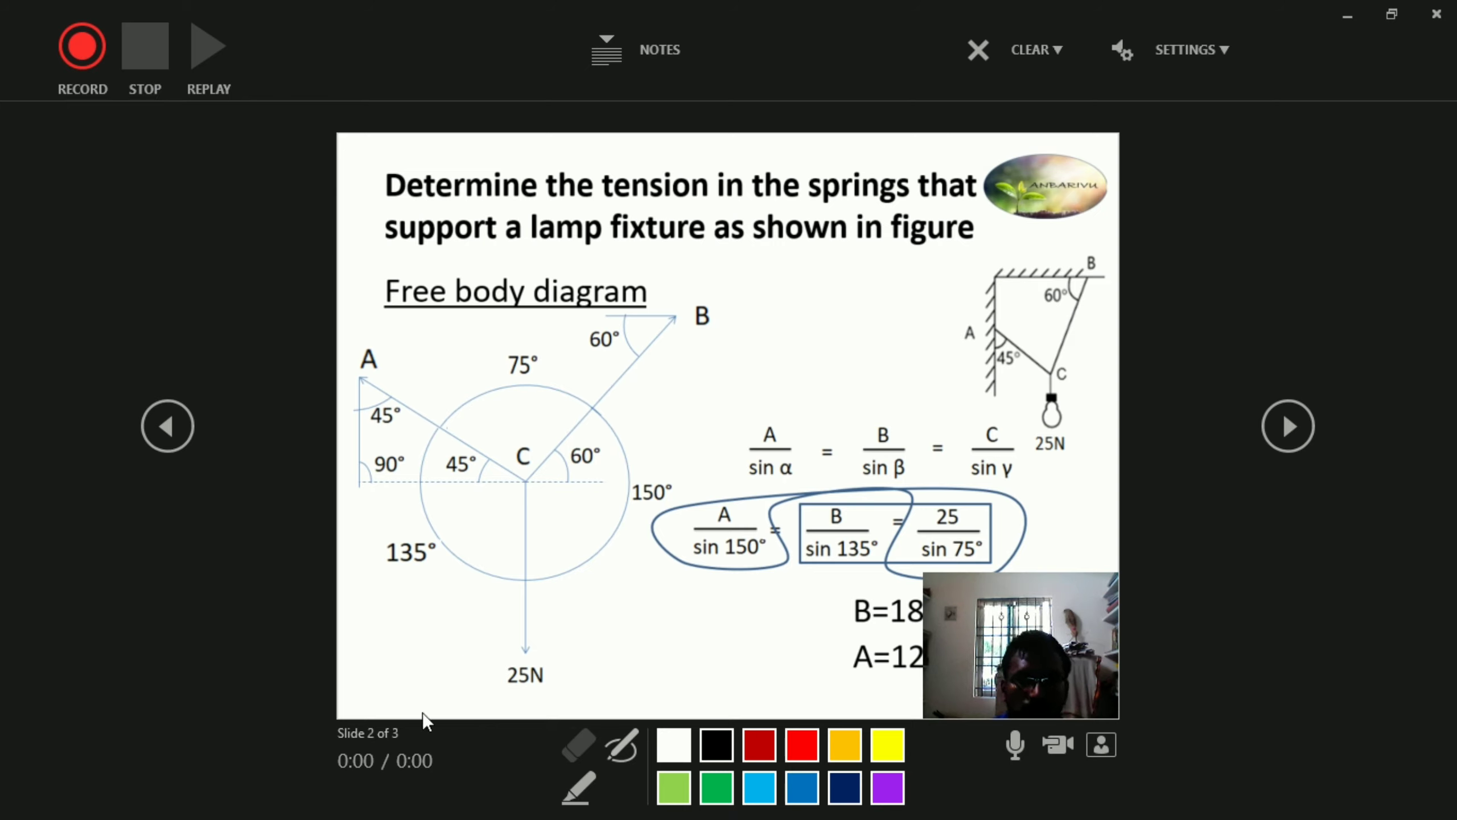
# Draw a red line across the top of the circle, then erase it.
pyautogui.click(622, 745)
pyautogui.click(801, 745)
pyautogui.moveTo(479, 411); pyautogui.dragTo(744, 436)
pyautogui.click(578, 745)
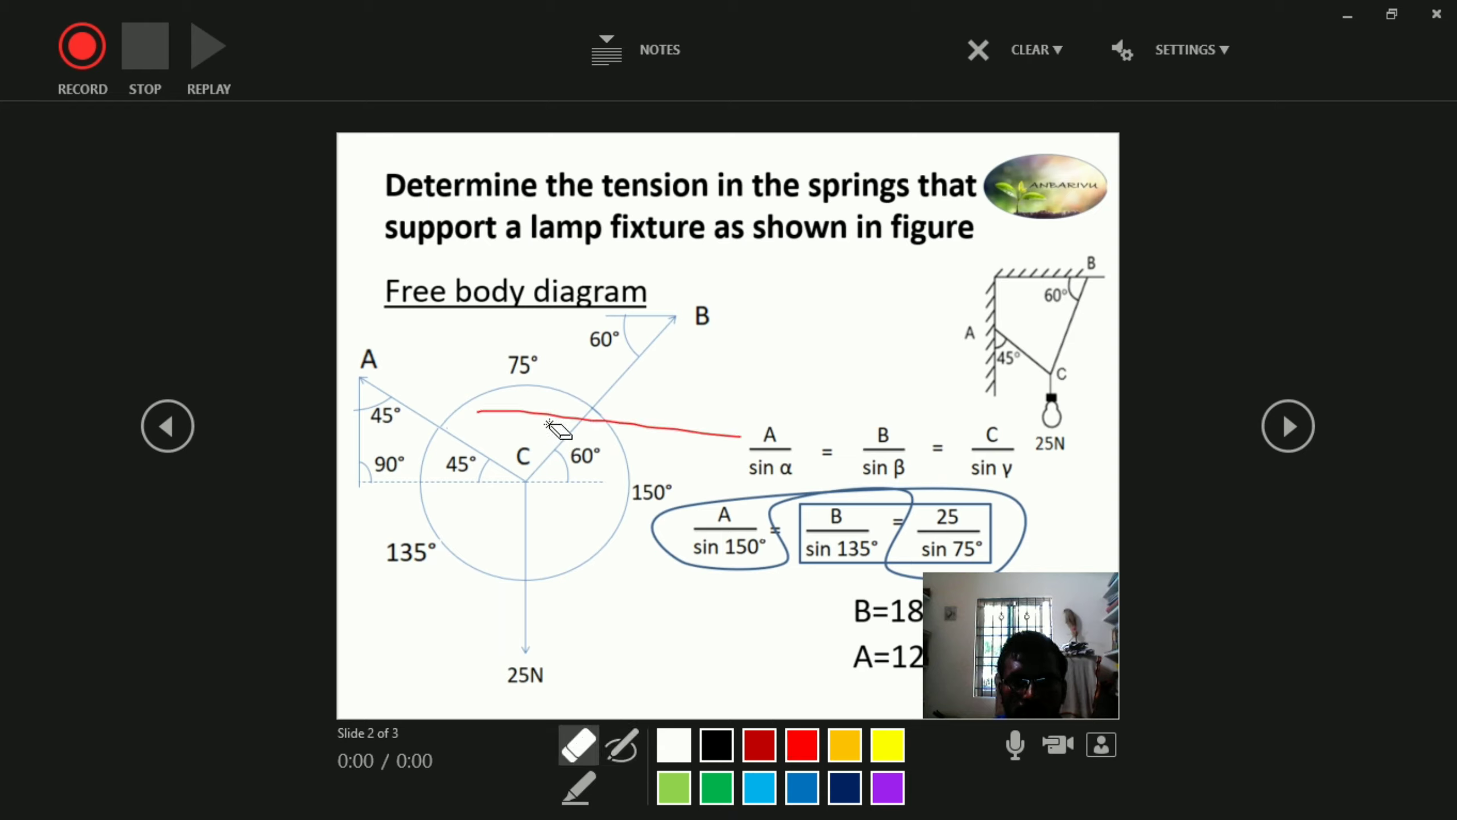
pyautogui.click(559, 429)
# Draw an orange line rightward from point C, then erase it.
pyautogui.click(816, 746)
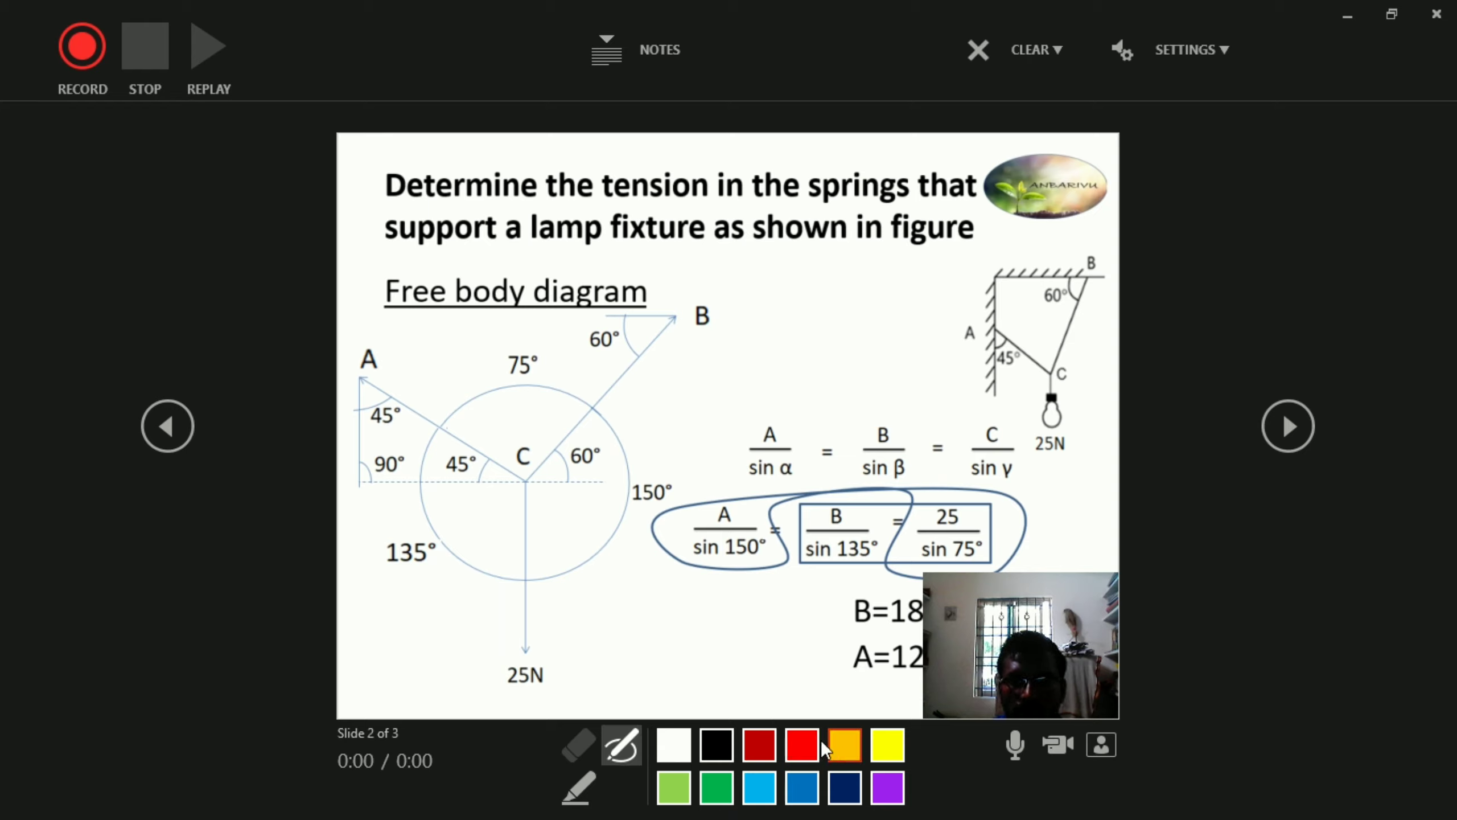
pyautogui.moveTo(527, 488); pyautogui.dragTo(734, 502)
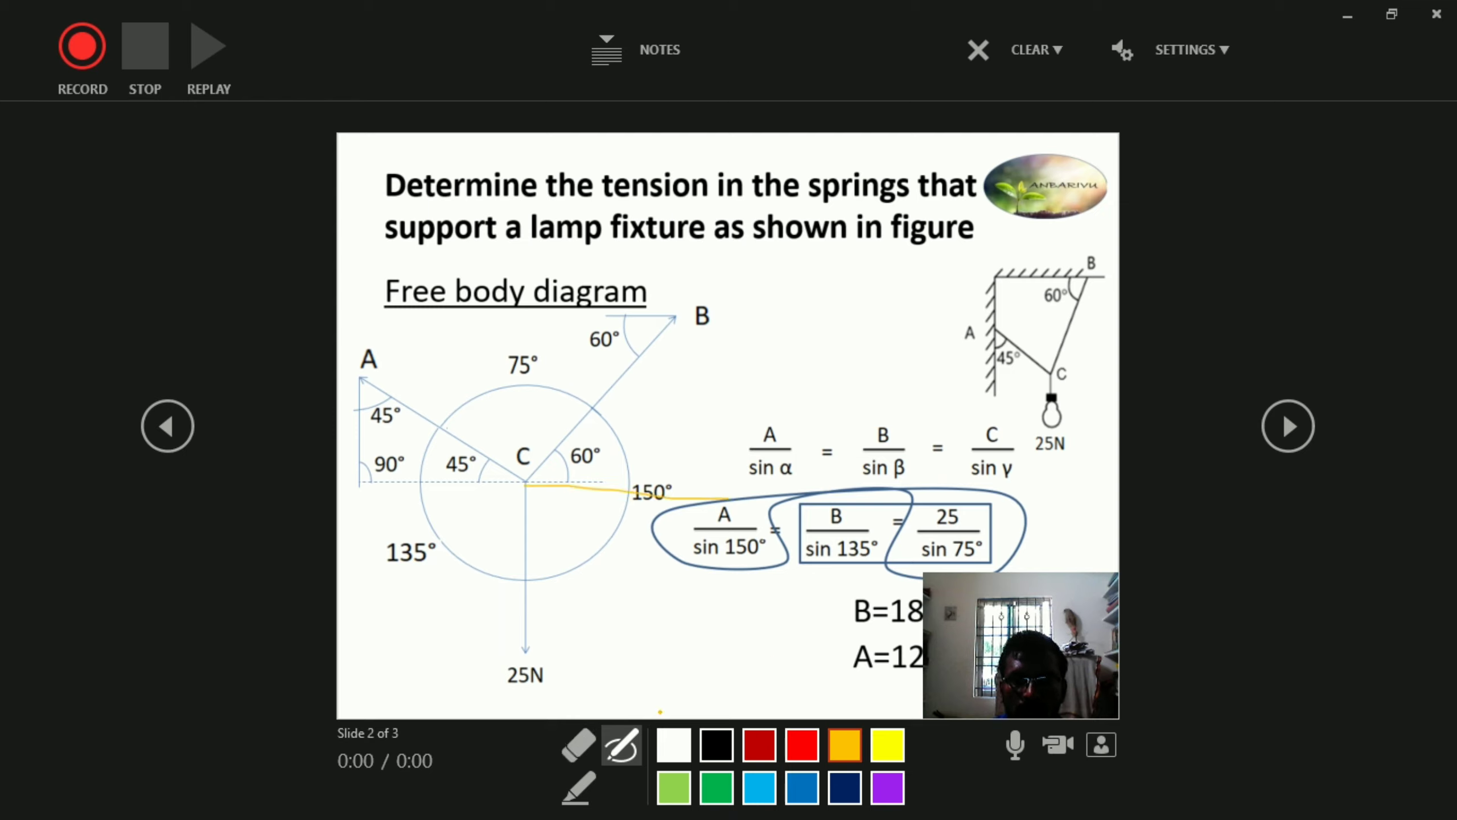
pyautogui.click(579, 746)
pyautogui.click(598, 491)
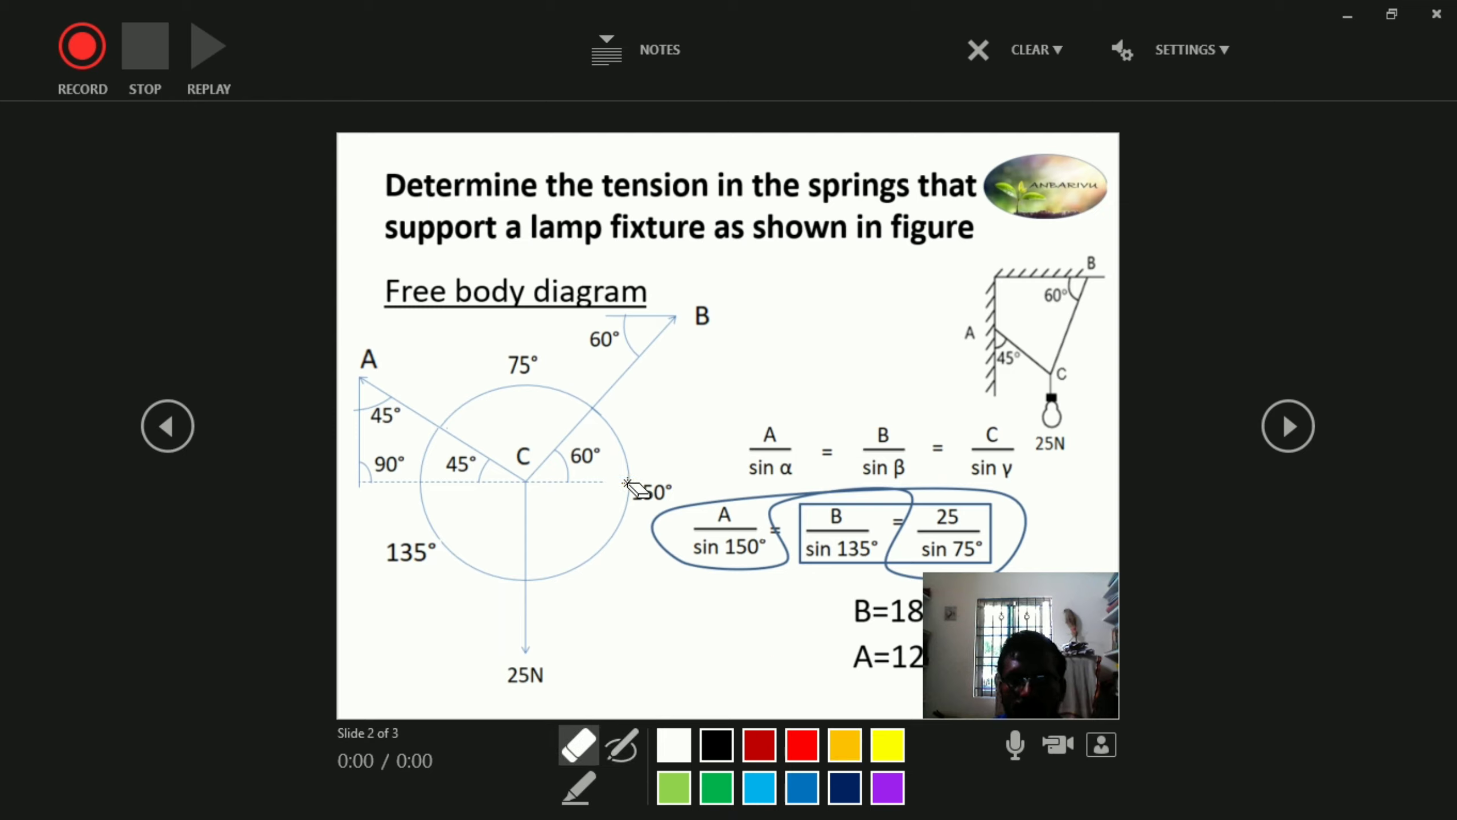
# Go to slide 3 and back to slide 2 using the navigation menu.
pyautogui.click(1113, 738)
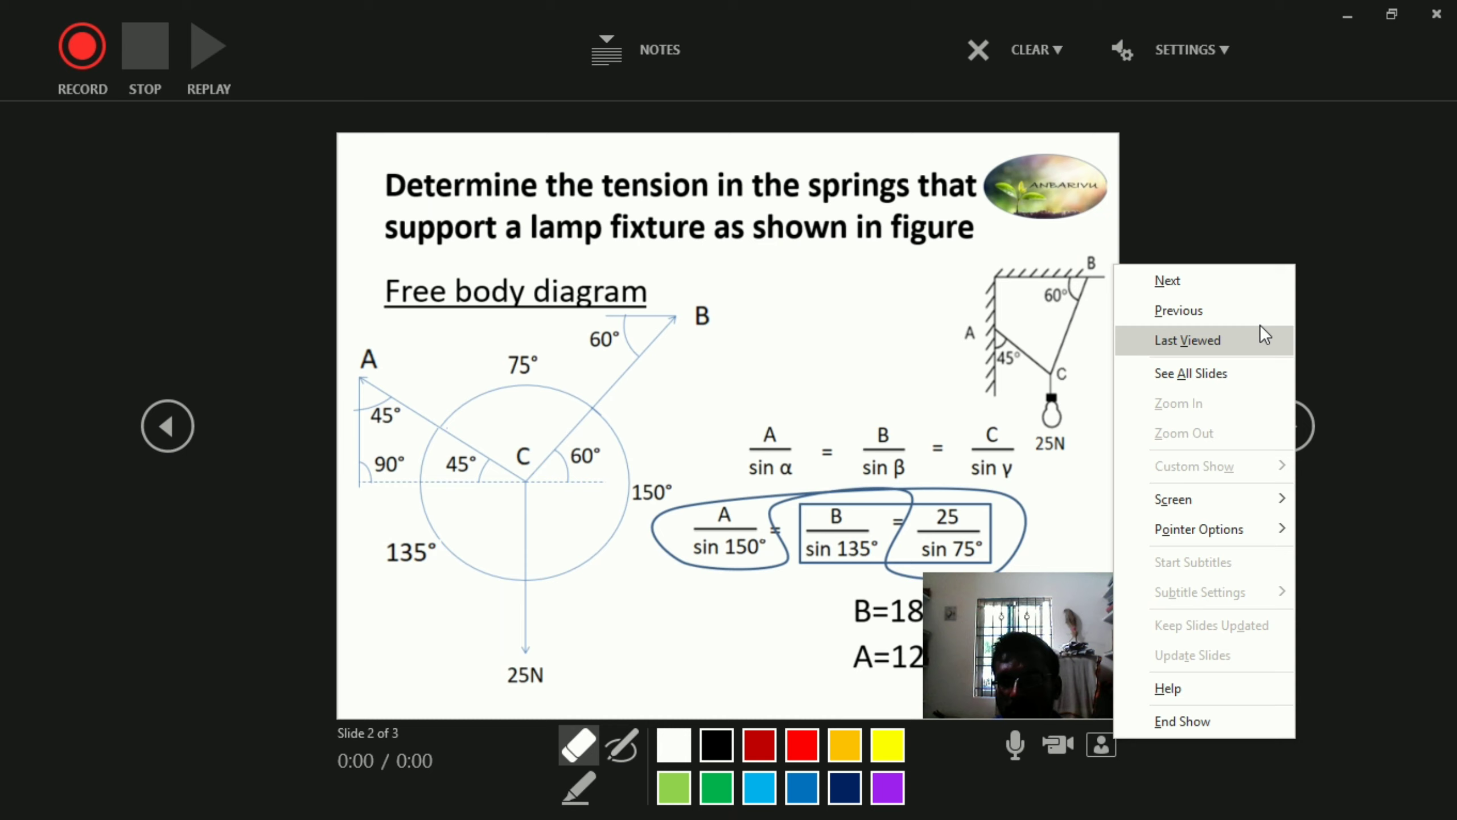
pyautogui.click(1214, 286)
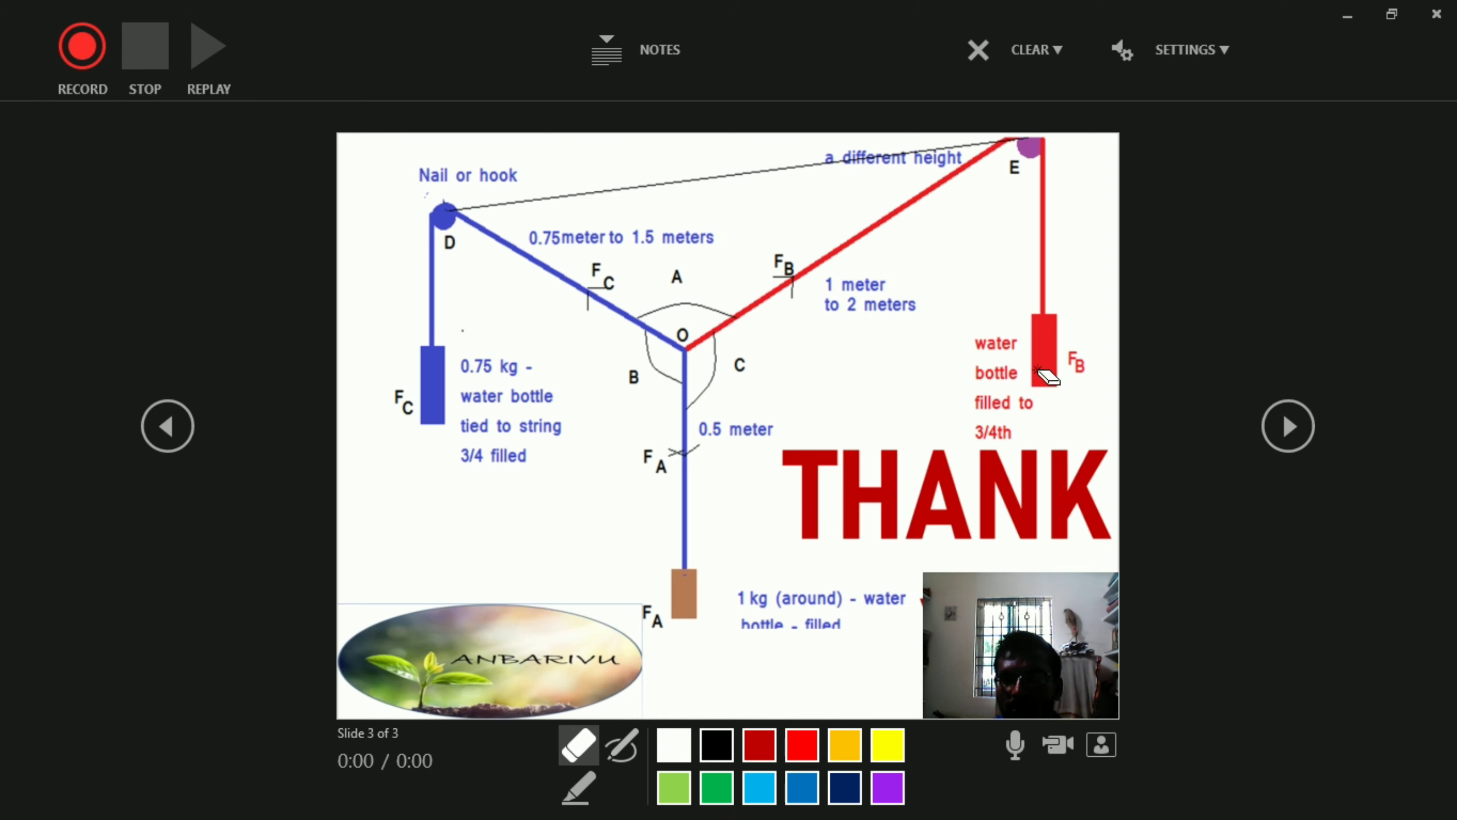
pyautogui.click(1101, 746)
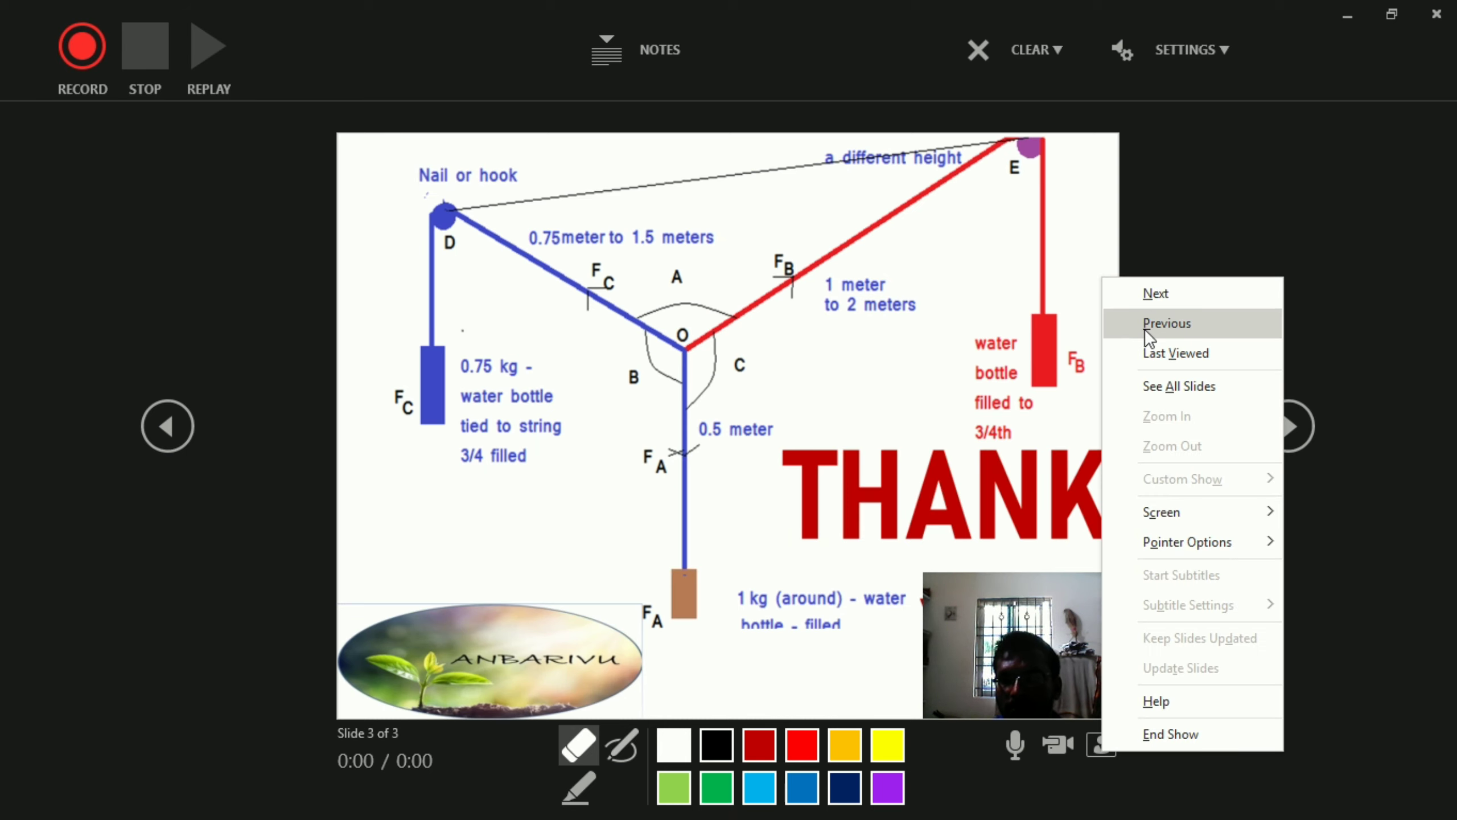
pyautogui.click(1166, 324)
# View all slides, return to slide 2, hide the camera preview, and reopen navigation options.
pyautogui.click(1098, 748)
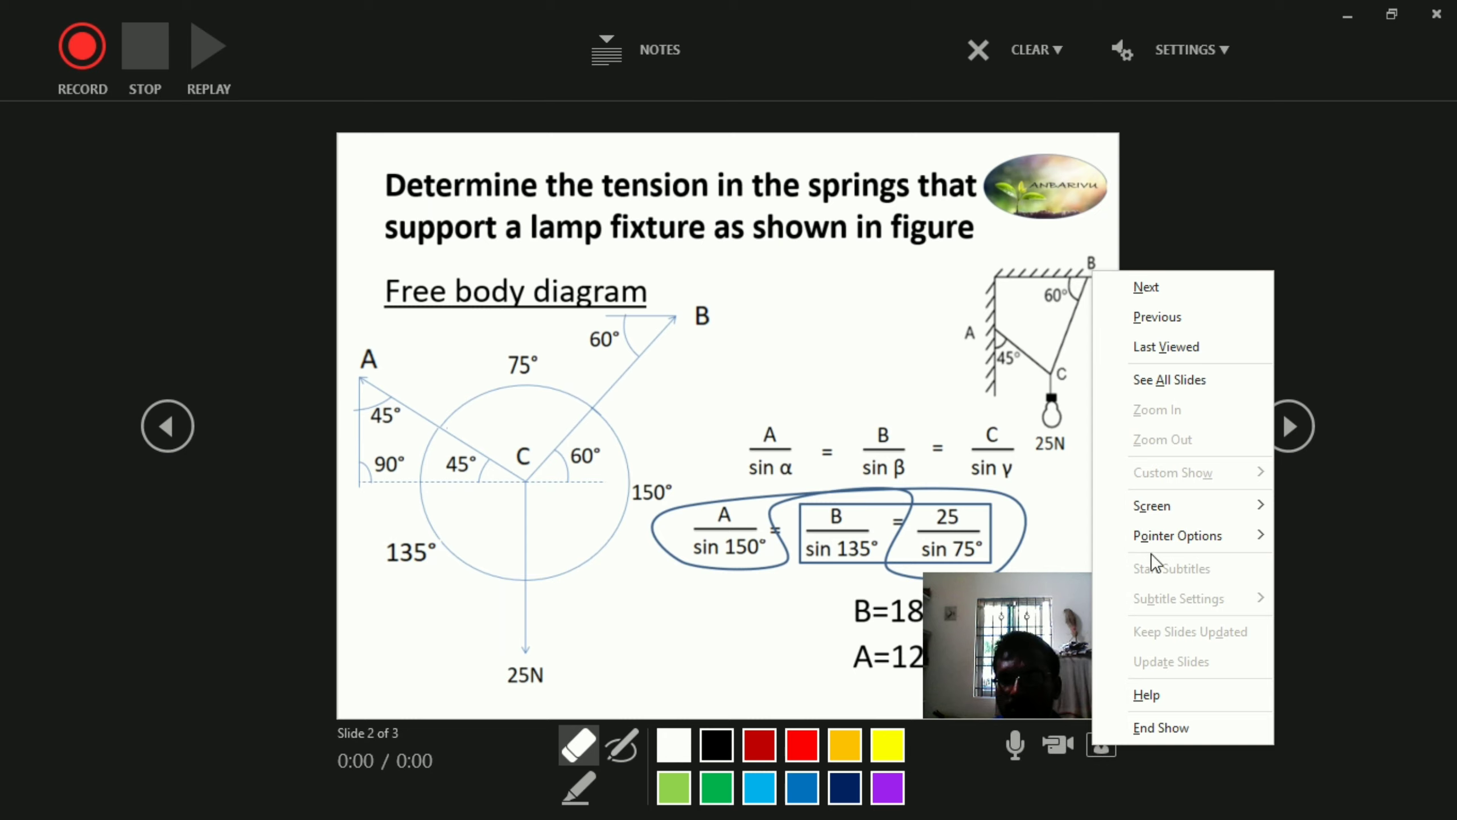
pyautogui.click(1184, 381)
pyautogui.click(37, 39)
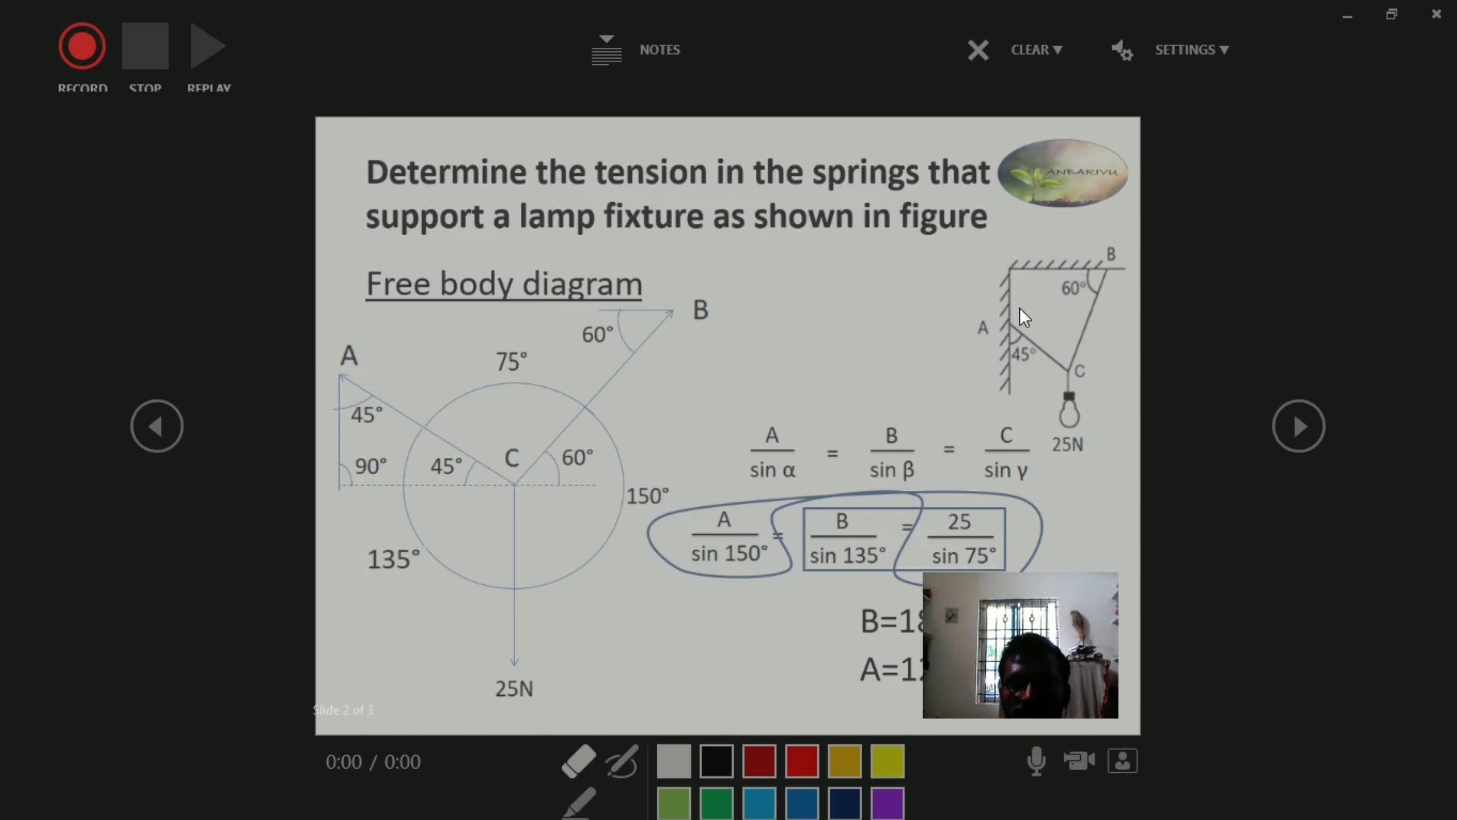
pyautogui.click(1101, 746)
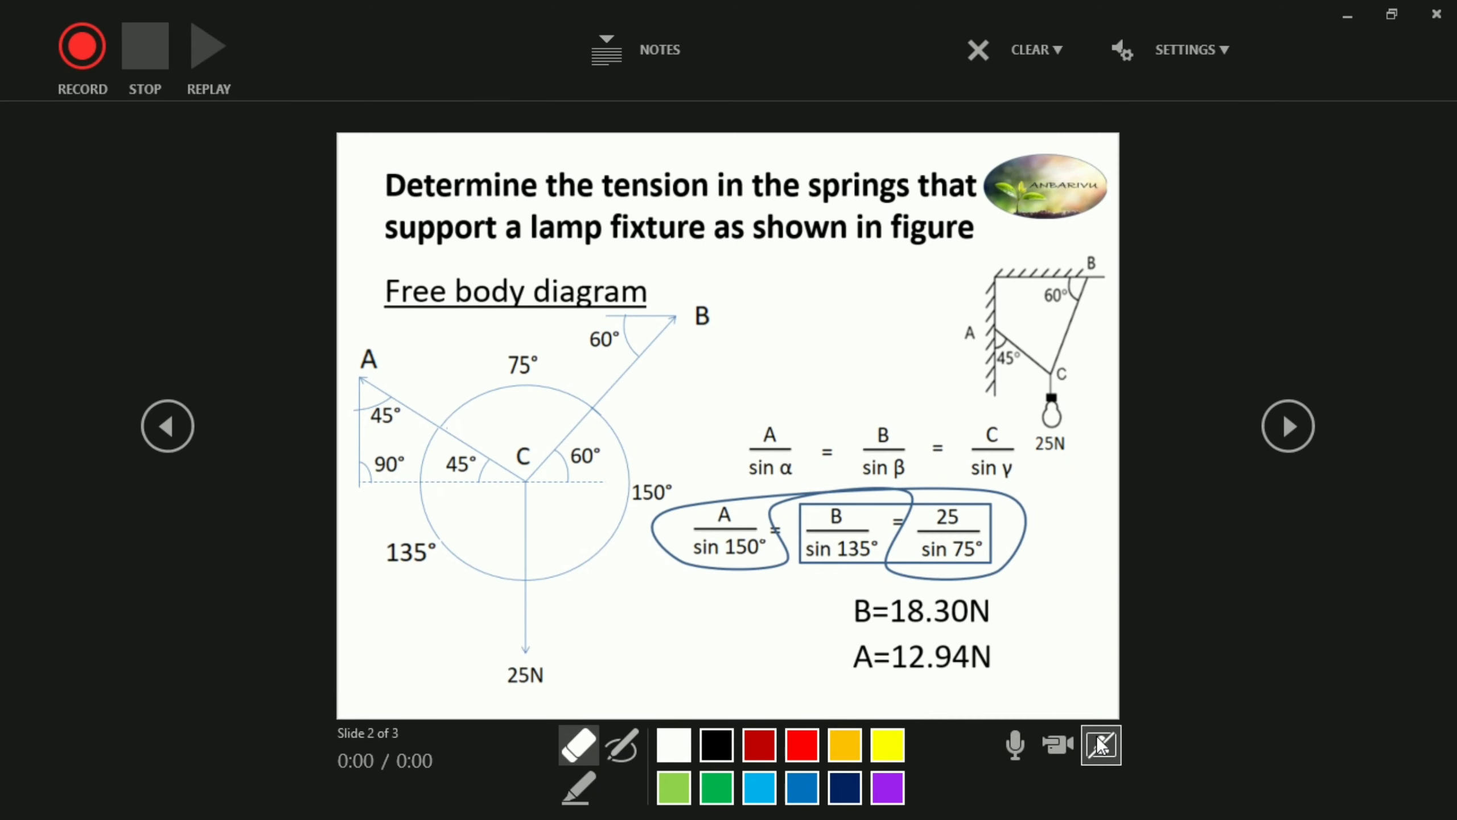
pyautogui.click(1100, 745)
pyautogui.moveTo(1184, 501)
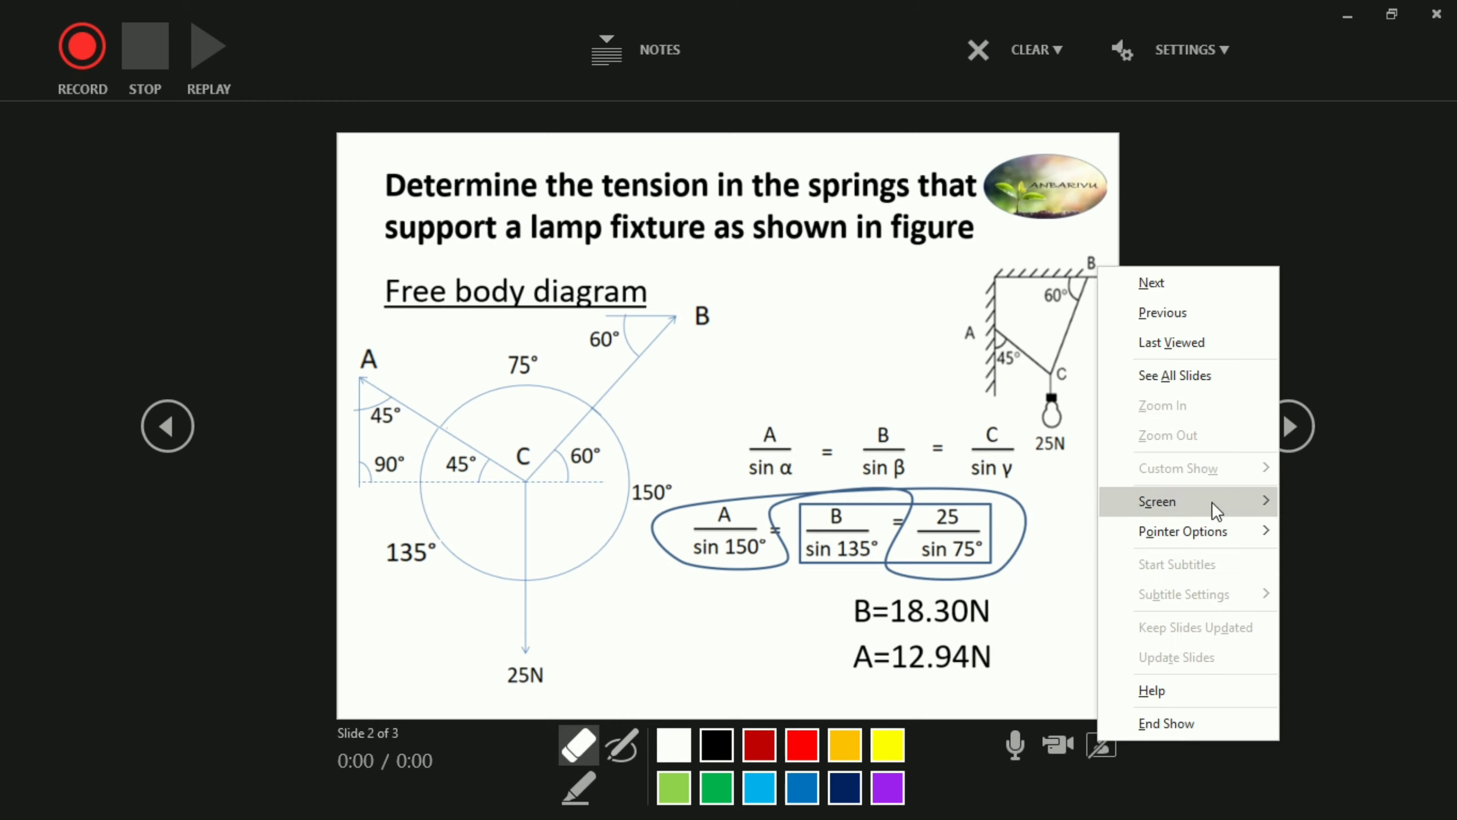